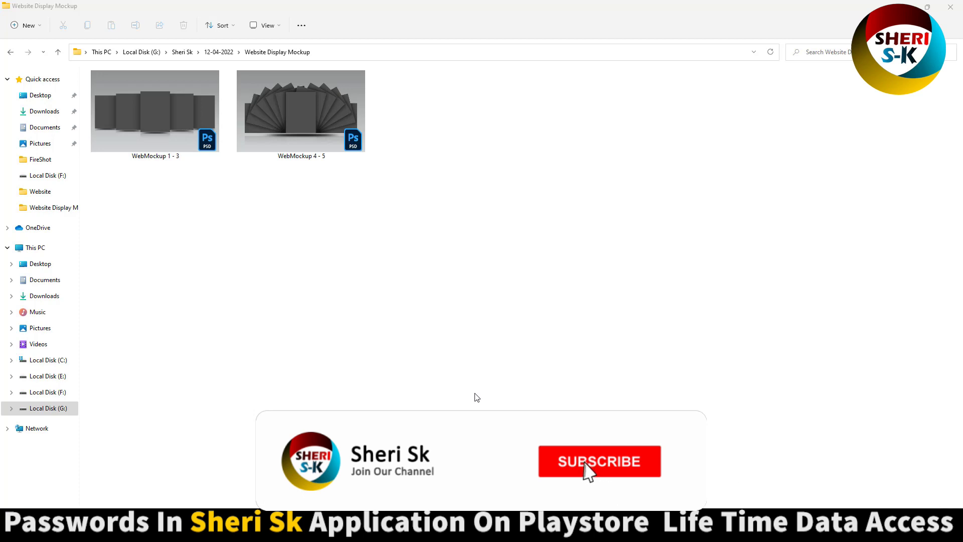
Select WebMockup 1 - 3.psd in the Website Display Mockup folder and open it in Photoshop
{"action": "left_click", "coordinate": [167, 114]}
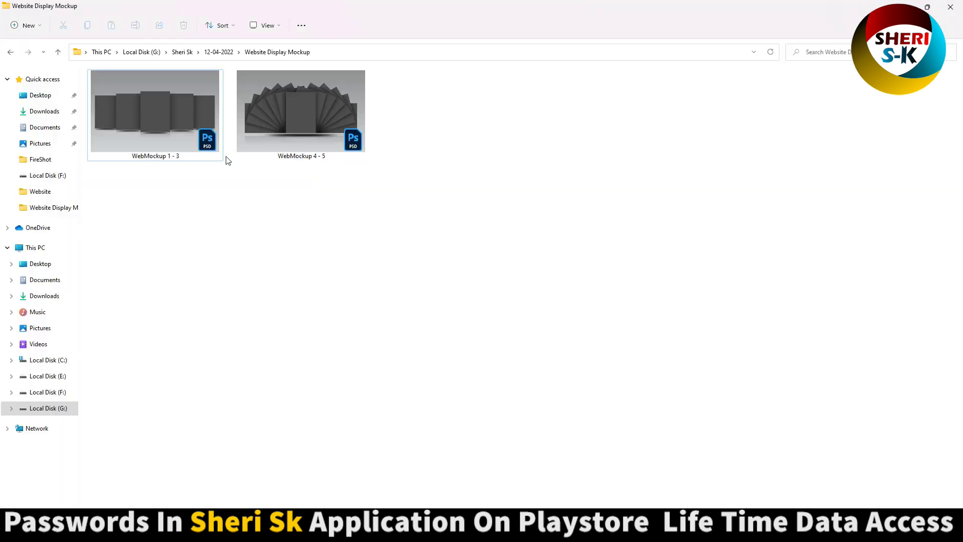
{"action": "left_click", "coordinate": [176, 147]}
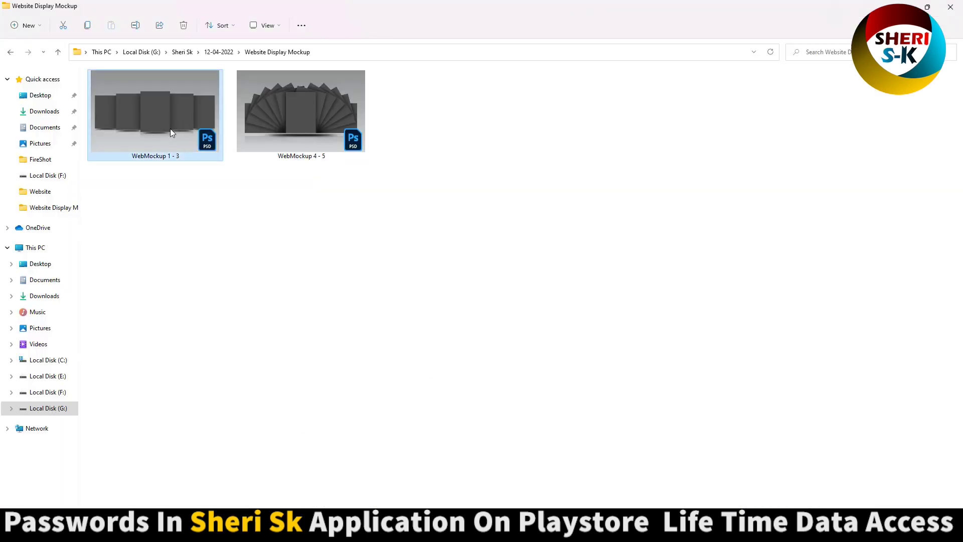
{"action": "double_click", "coordinate": [170, 128]}
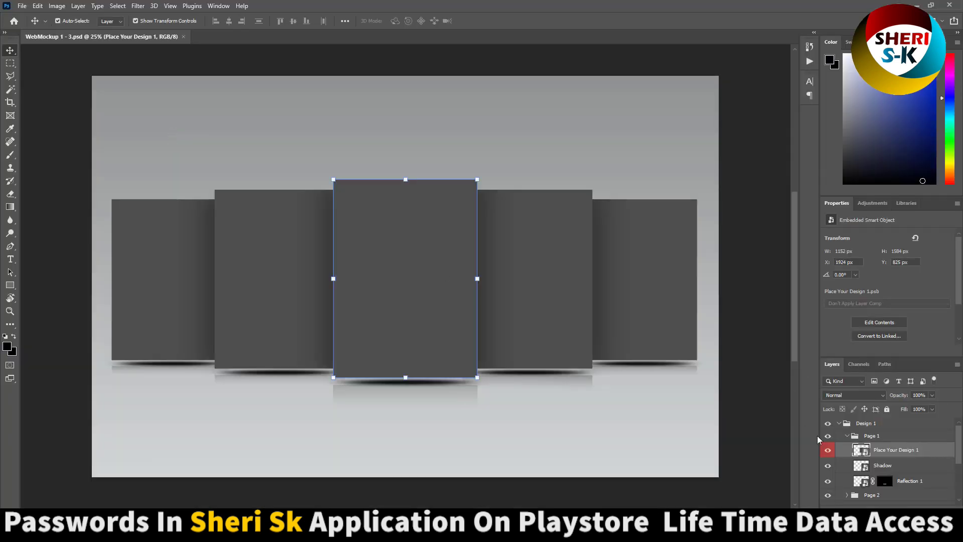
Collapse Design 1's page groups, hide Design 1 and show the three-page Design 2
{"action": "left_click", "coordinate": [848, 438]}
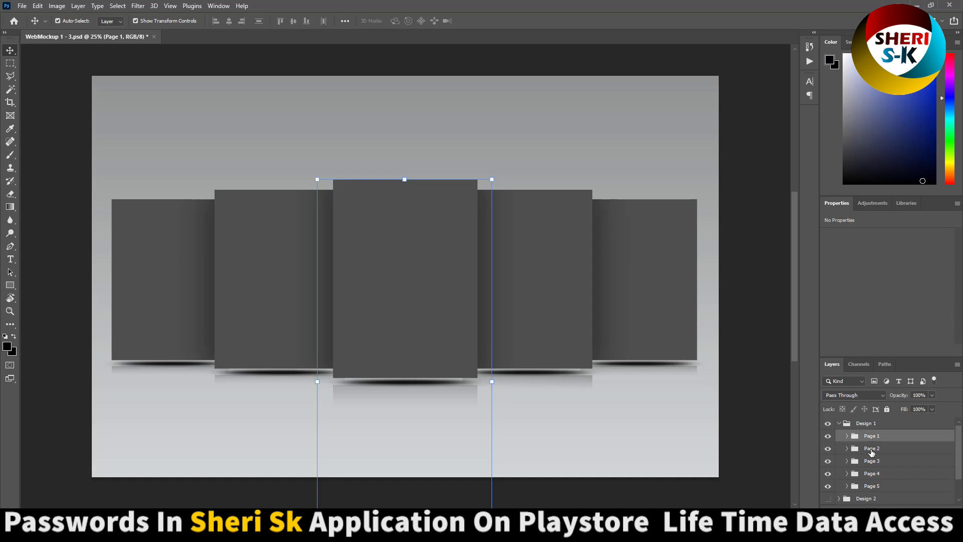
{"action": "left_click", "coordinate": [872, 452]}
{"action": "left_click", "coordinate": [872, 461]}
{"action": "left_click", "coordinate": [873, 474]}
{"action": "left_click", "coordinate": [873, 485]}
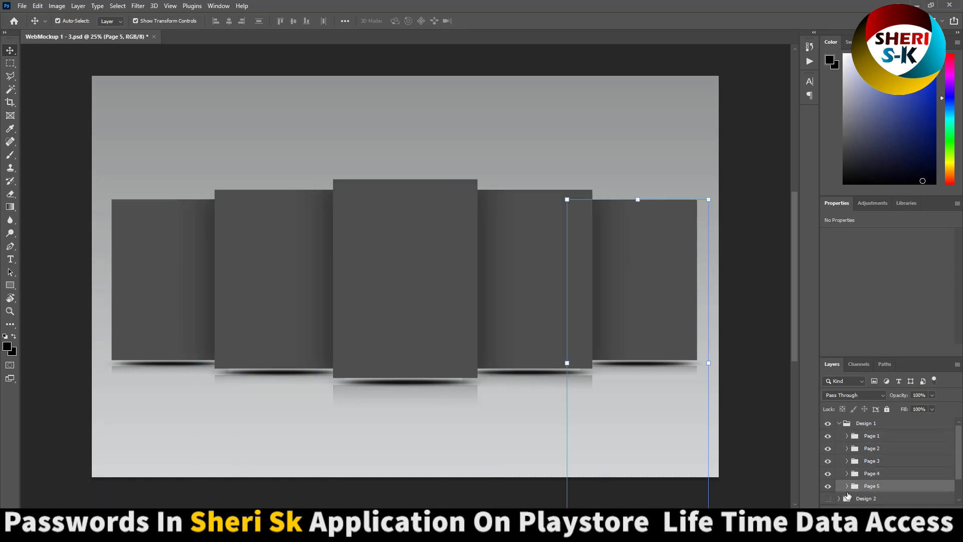
{"action": "left_click", "coordinate": [839, 424]}
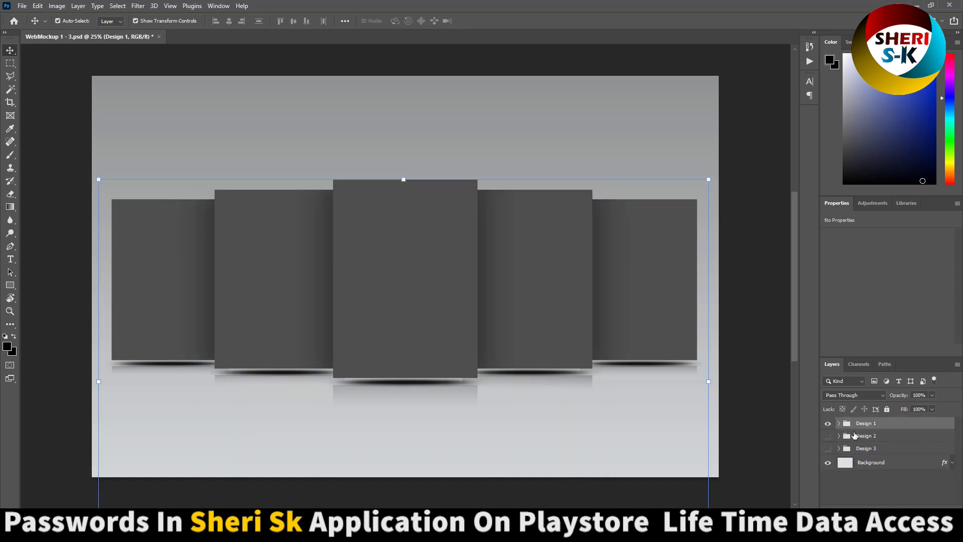
{"action": "left_click", "coordinate": [861, 435]}
{"action": "left_click", "coordinate": [829, 424]}
{"action": "left_click", "coordinate": [829, 436]}
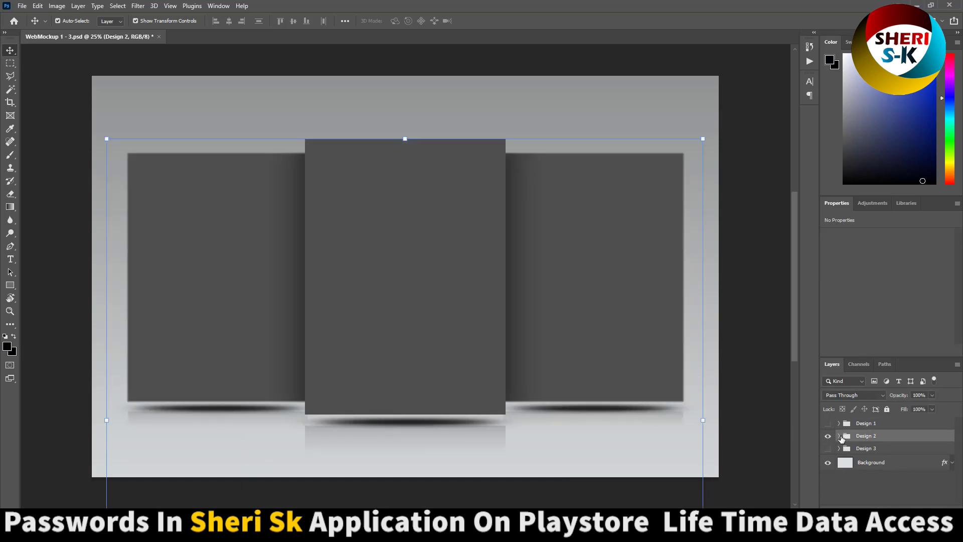
Check Design 2's centre, right and left page layers, then hide Design 2
{"action": "left_click", "coordinate": [840, 436]}
{"action": "left_click", "coordinate": [829, 445]}
{"action": "left_click", "coordinate": [828, 445]}
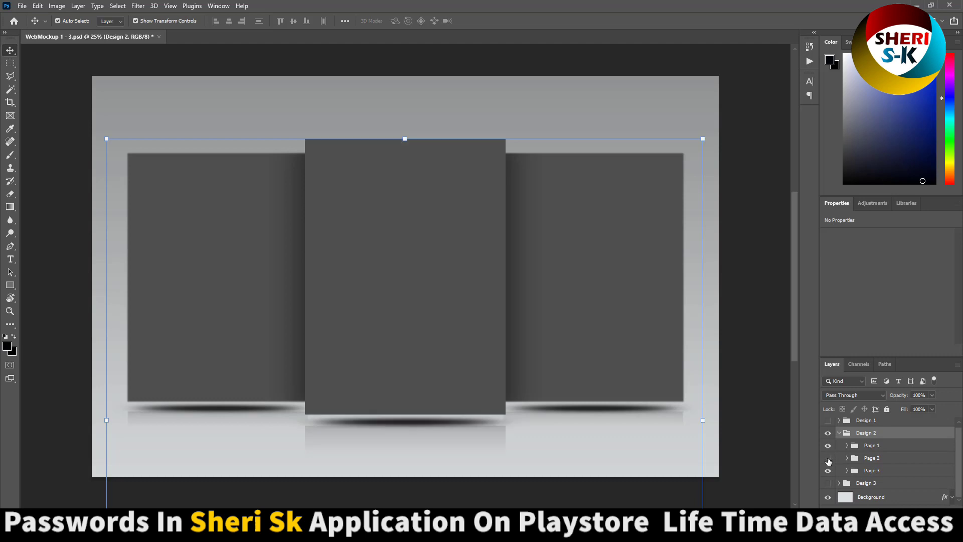
{"action": "left_click", "coordinate": [828, 458]}
{"action": "left_click", "coordinate": [828, 458]}
{"action": "left_click", "coordinate": [829, 470]}
{"action": "left_click", "coordinate": [828, 470]}
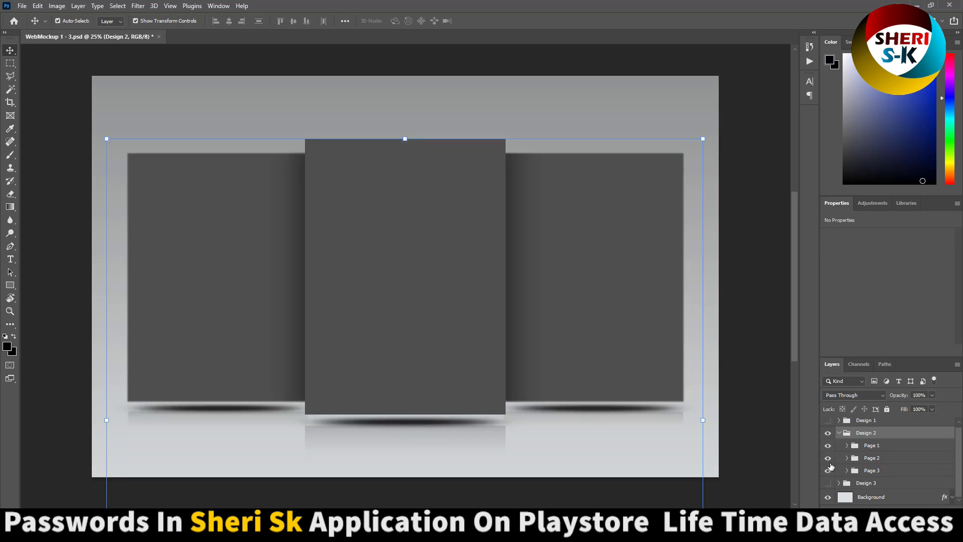
{"action": "left_click", "coordinate": [839, 433]}
{"action": "left_click", "coordinate": [828, 435]}
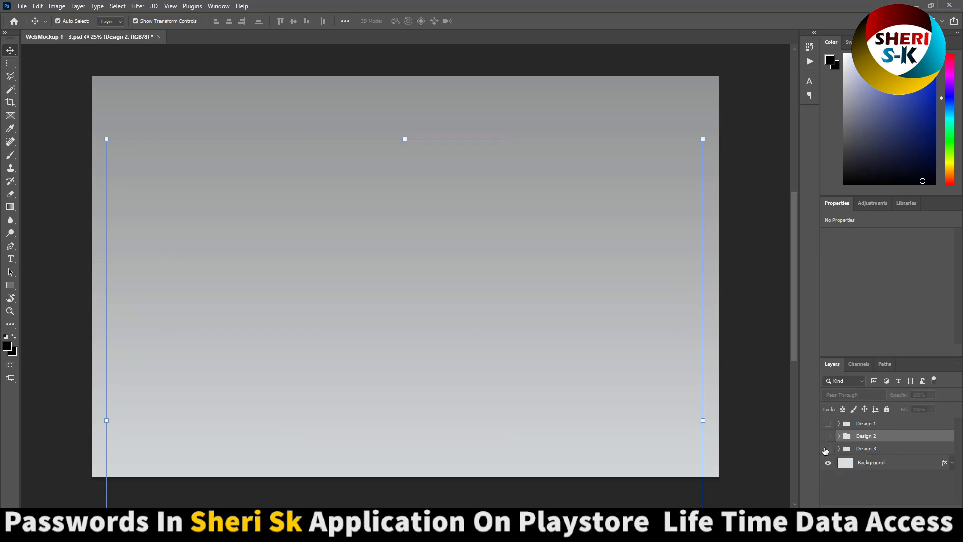
Show the fanned-pages Design 3, check its Shadow layer, and select the Background layer
{"action": "left_click", "coordinate": [828, 448]}
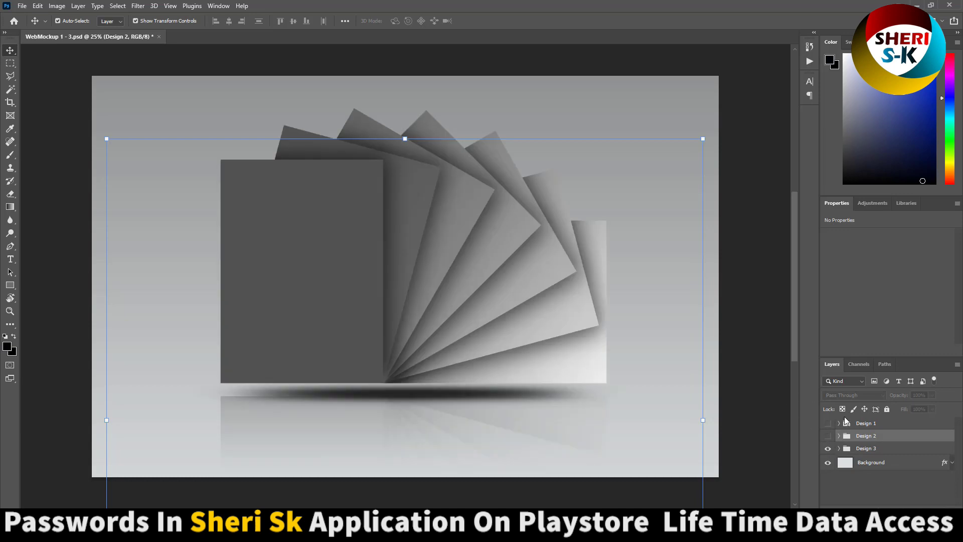
{"action": "left_click", "coordinate": [843, 452]}
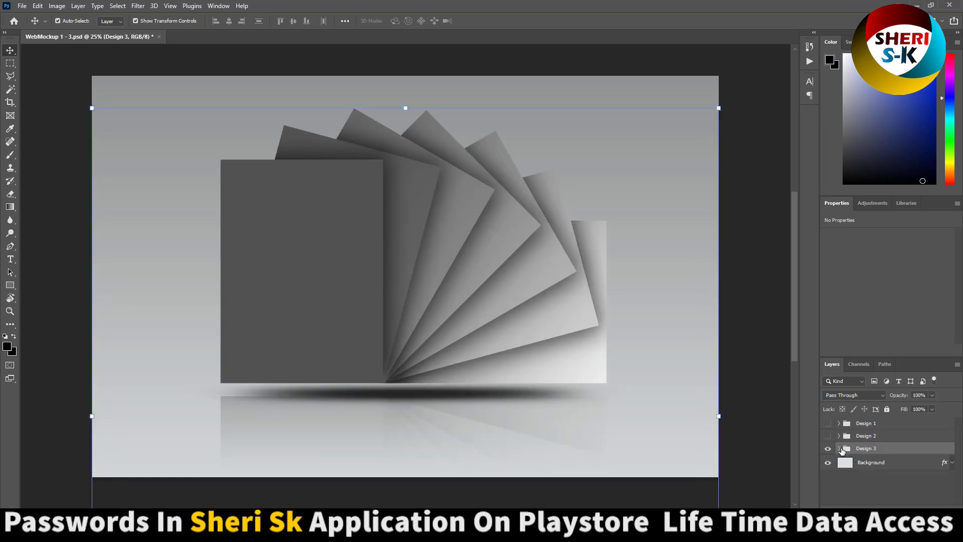
{"action": "left_click", "coordinate": [840, 449]}
{"action": "scroll", "coordinate": [845, 473], "scroll_direction": "down", "scroll_amount": 1}
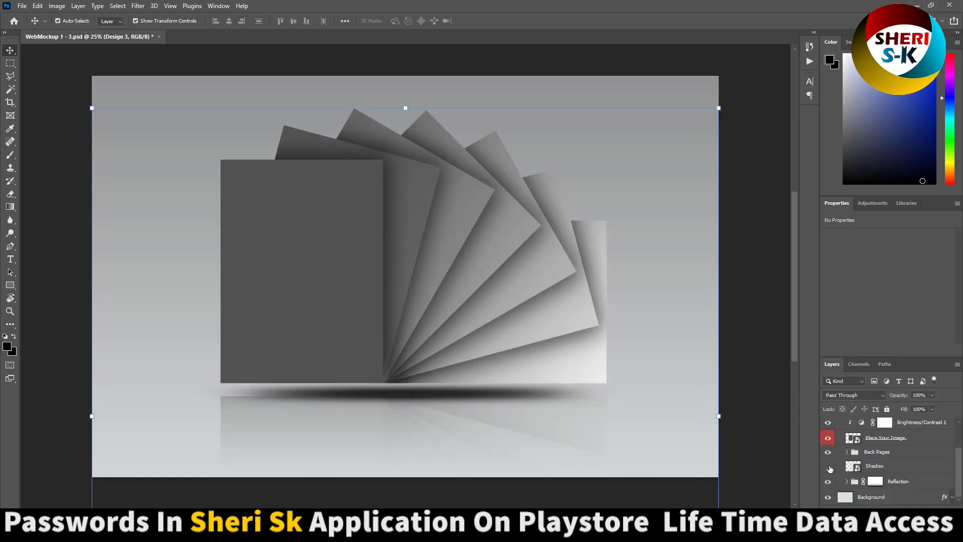
{"action": "left_click", "coordinate": [829, 466]}
{"action": "left_click", "coordinate": [829, 467]}
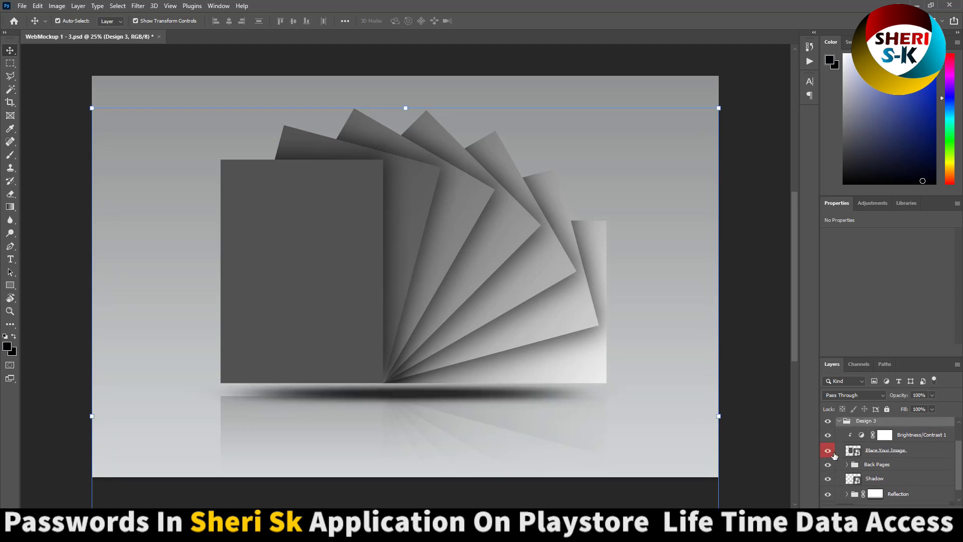
{"action": "scroll", "coordinate": [837, 447], "scroll_direction": "up", "scroll_amount": 1}
{"action": "left_click", "coordinate": [840, 446]}
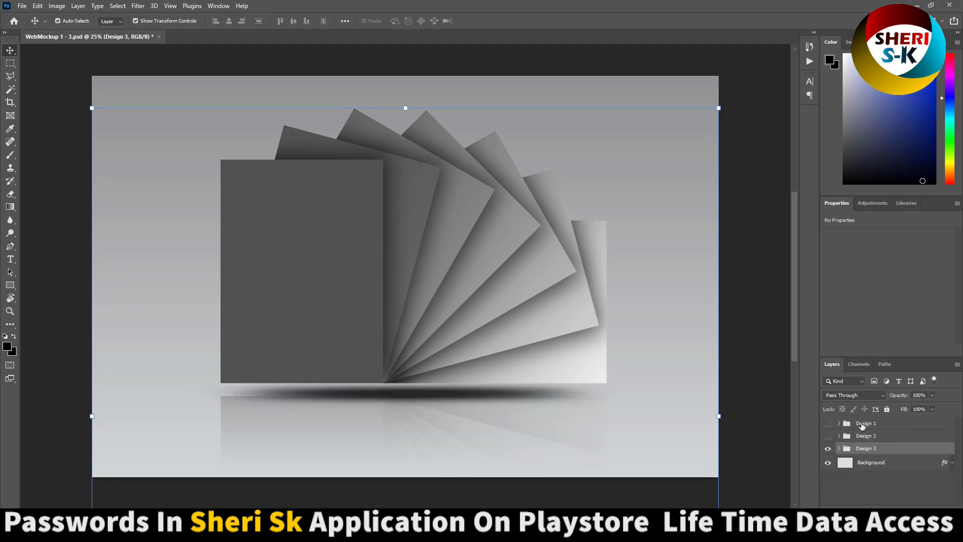
{"action": "left_click", "coordinate": [847, 464]}
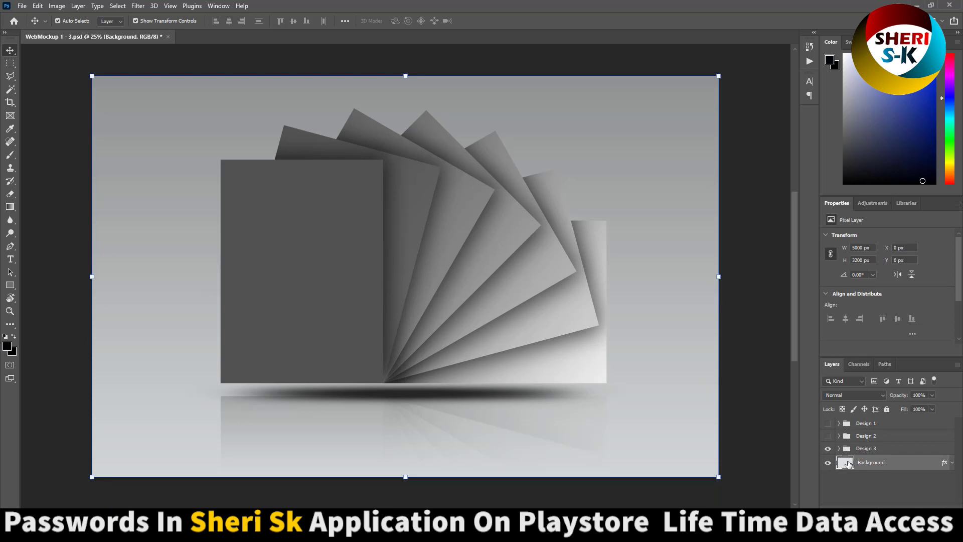
Preview Basics presets in the Background's Gradient Overlay, then cancel, leaving the gradient unchanged
{"action": "left_click", "coordinate": [883, 512]}
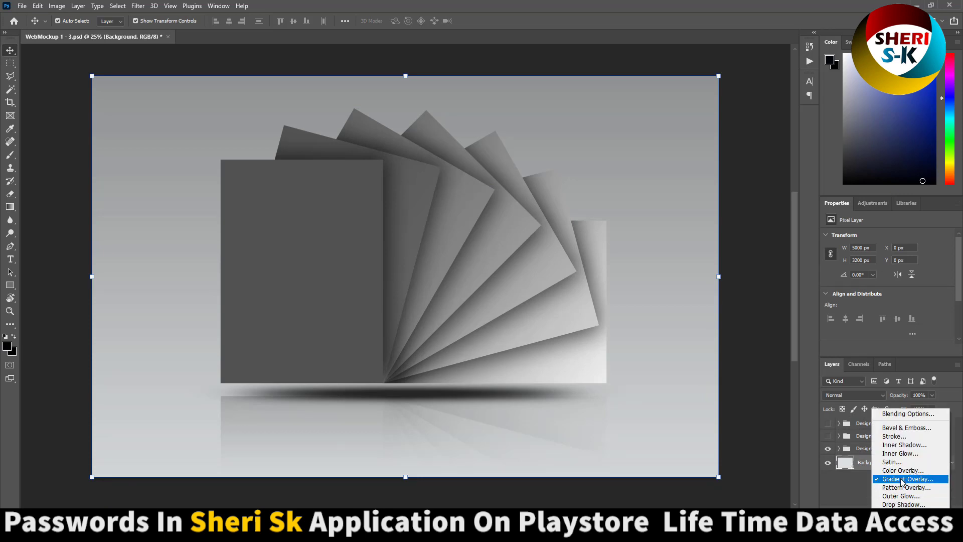
{"action": "left_click", "coordinate": [786, 353]}
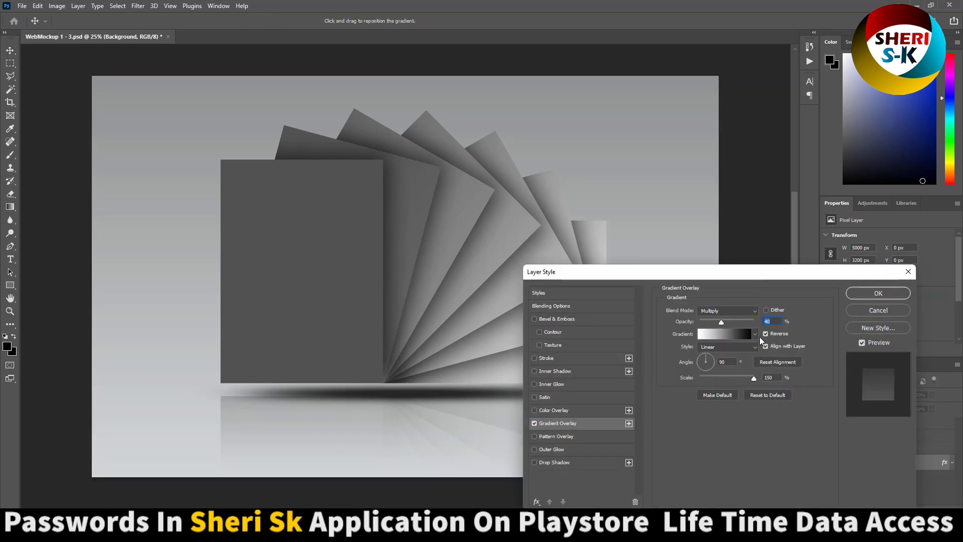
{"action": "left_click", "coordinate": [756, 334]}
{"action": "left_click", "coordinate": [673, 354]}
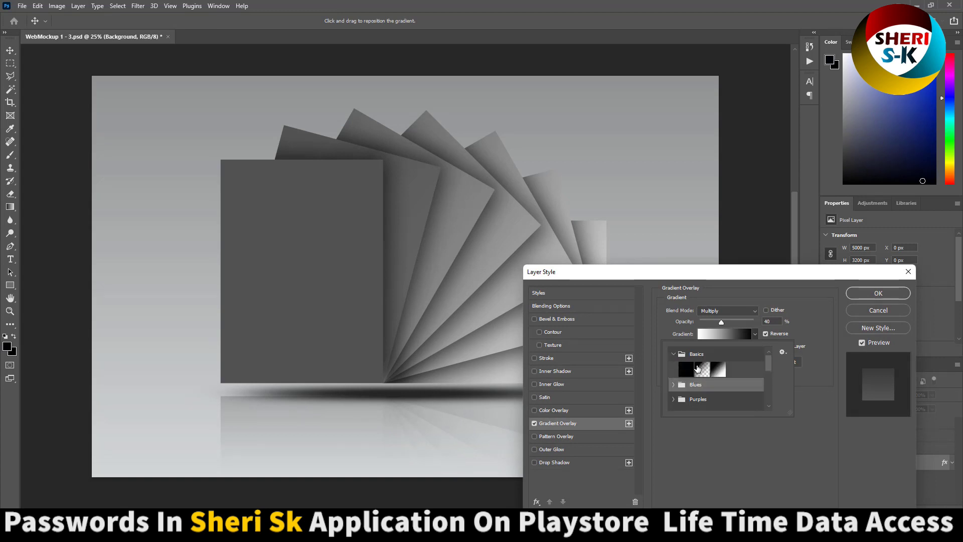
{"action": "left_click", "coordinate": [687, 370]}
{"action": "left_click", "coordinate": [719, 370]}
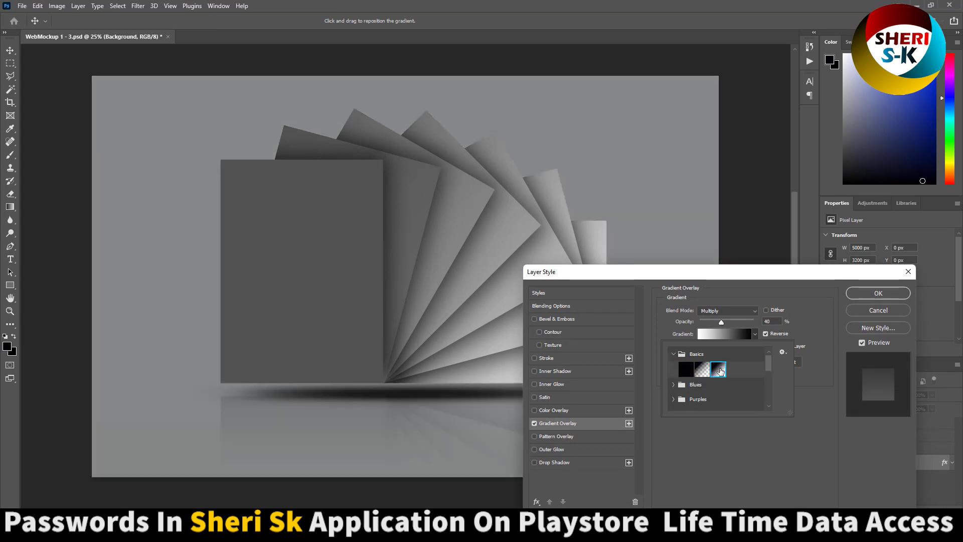
{"action": "left_click", "coordinate": [878, 314]}
{"action": "left_click", "coordinate": [878, 314]}
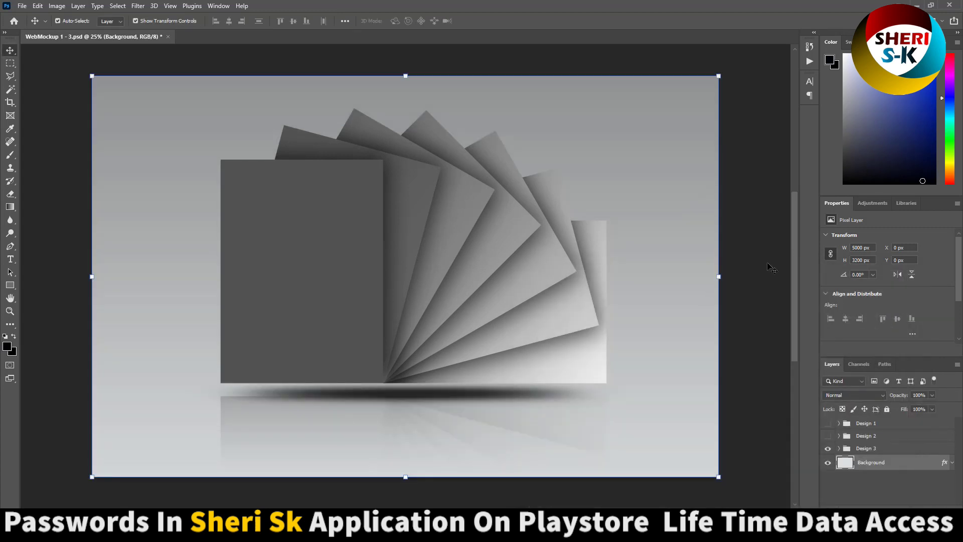
Show the five-page Design 1, hide Design 3, and select the centre page's design layer
{"action": "left_click", "coordinate": [828, 423]}
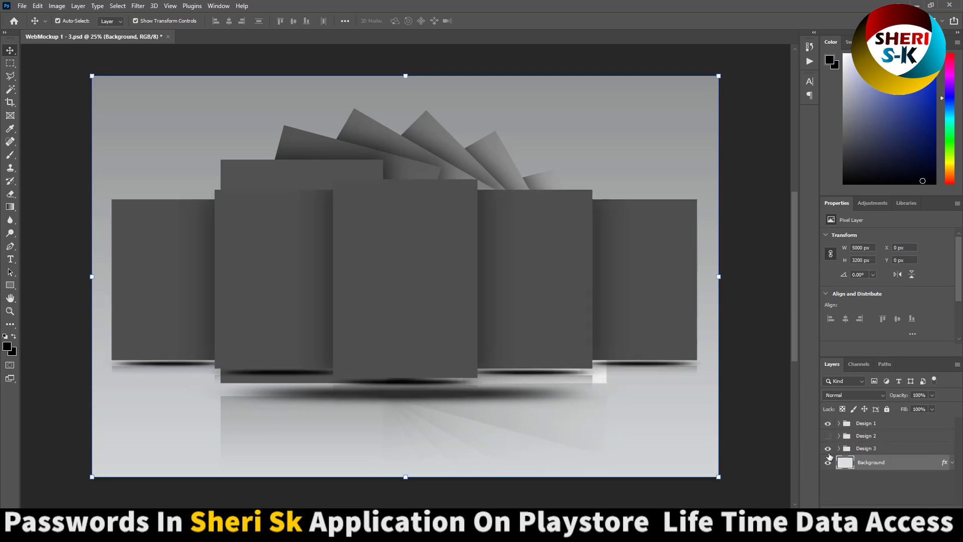
{"action": "left_click", "coordinate": [827, 448]}
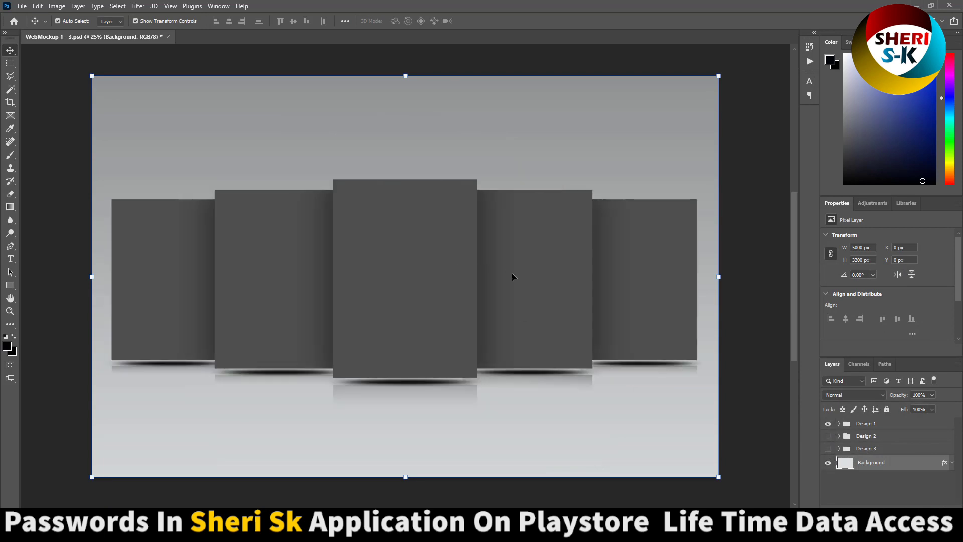
{"action": "left_click", "coordinate": [430, 277]}
Open the centre page's smart object and open screenshot 1.png from Girls > Website
{"action": "double_click", "coordinate": [862, 450]}
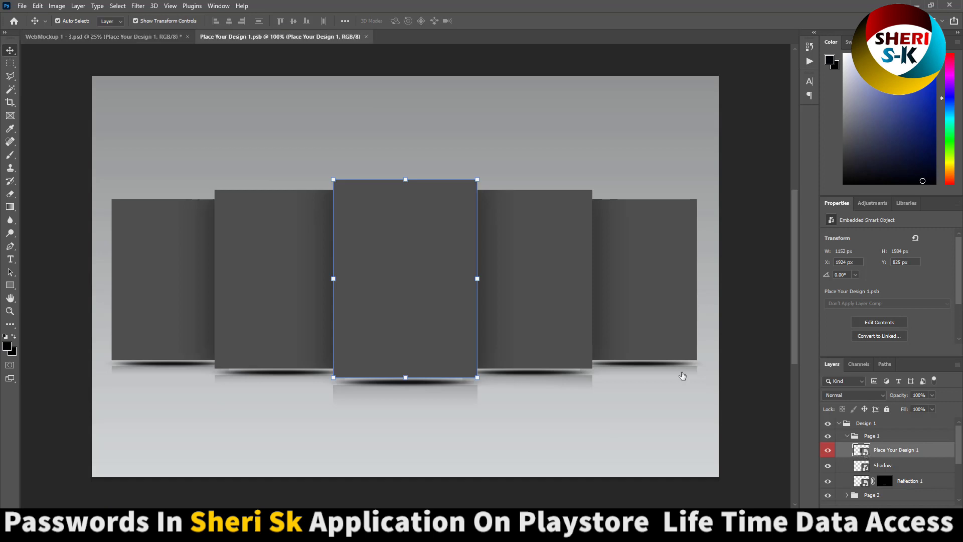
{"action": "left_click", "coordinate": [20, 6]}
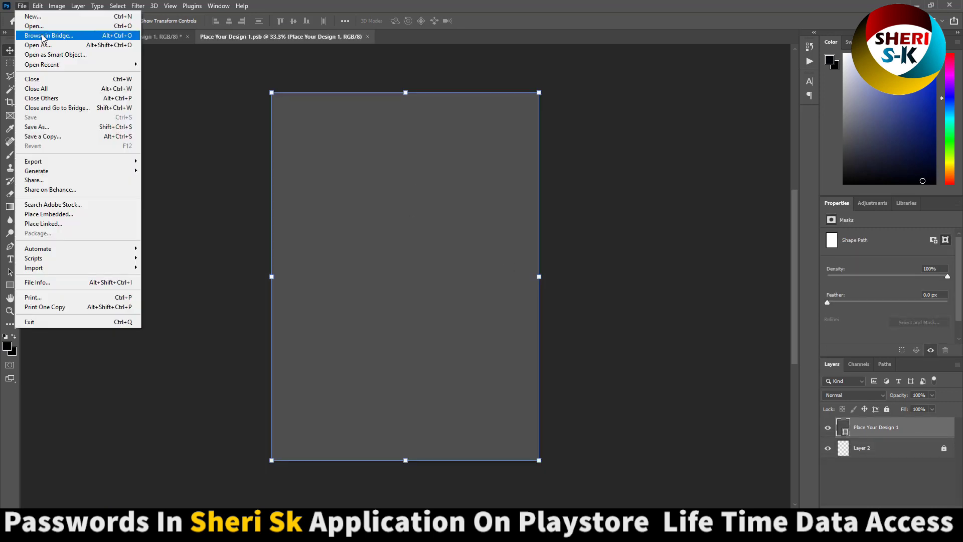
{"action": "left_click", "coordinate": [41, 30]}
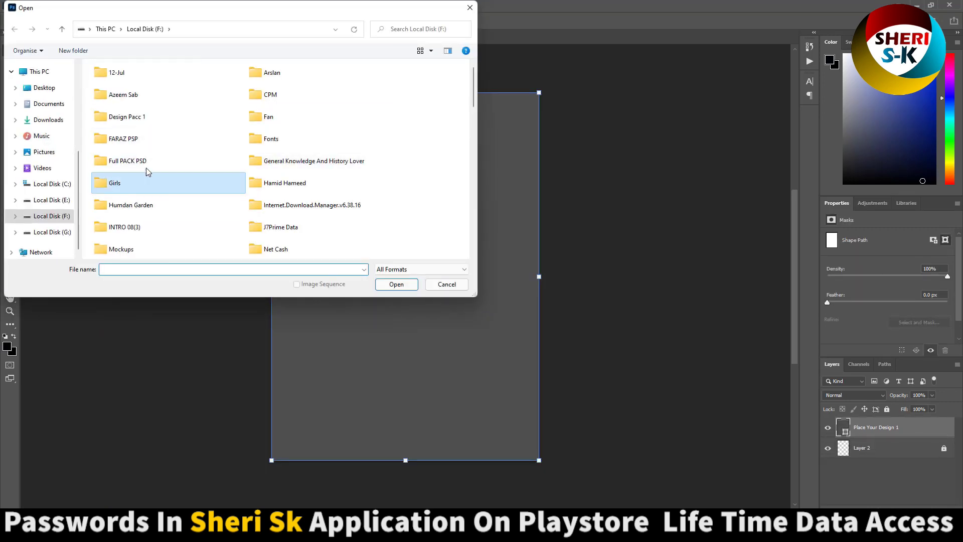
{"action": "double_click", "coordinate": [125, 183]}
{"action": "double_click", "coordinate": [438, 89]}
{"action": "double_click", "coordinate": [118, 102]}
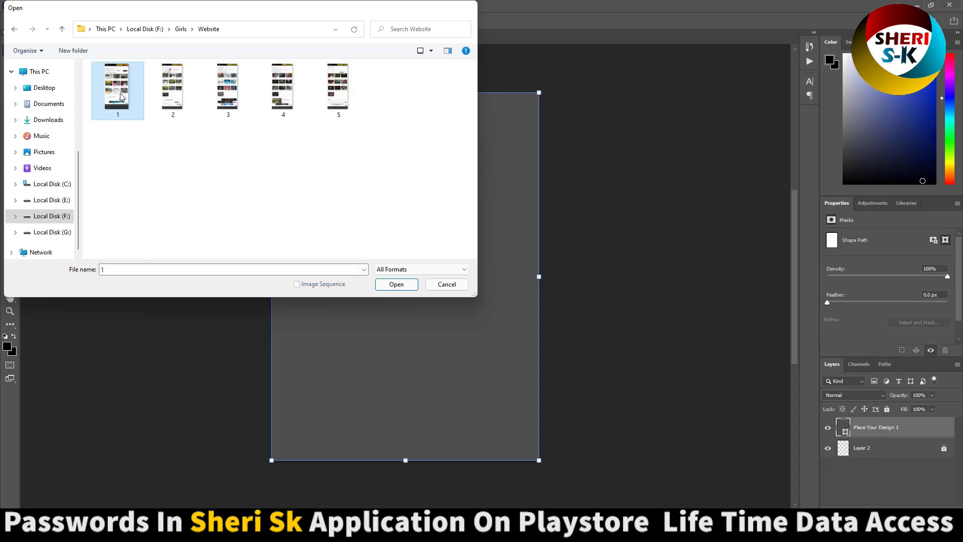
{"action": "left_click_drag", "start_coordinate": [416, 33], "coordinate": [493, 68]}
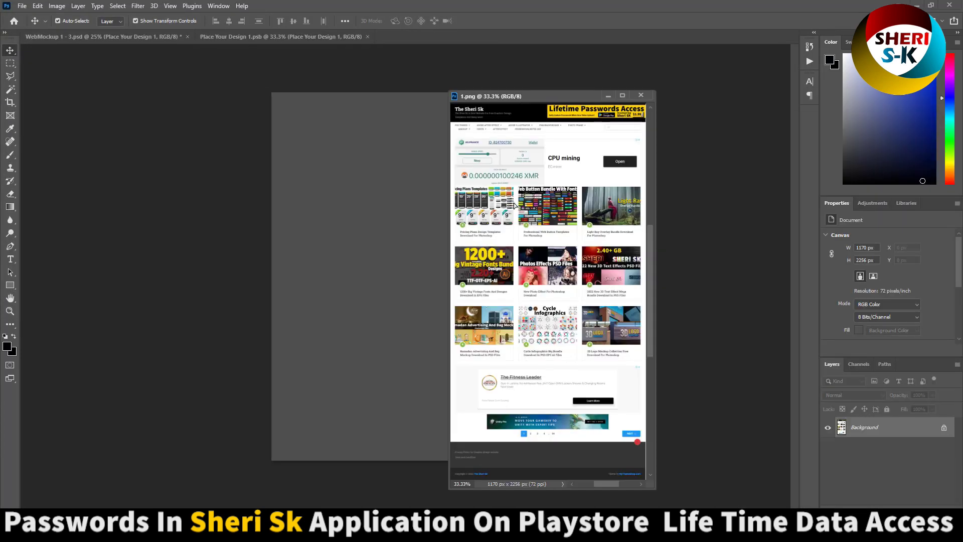
Place screenshot 1.png on the centre page, scale it to fill, then save and close the .psb
{"action": "left_click_drag", "start_coordinate": [514, 204], "coordinate": [422, 206]}
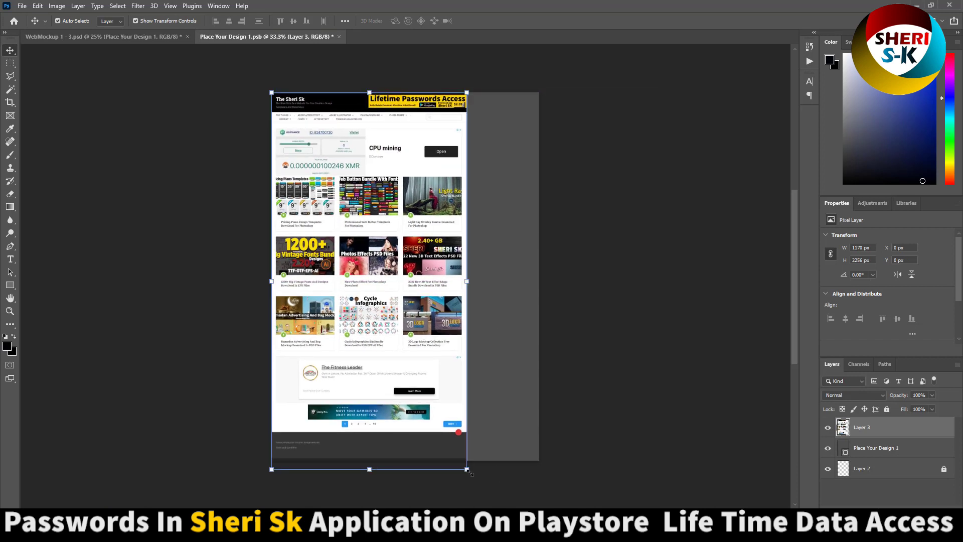
{"action": "left_click_drag", "start_coordinate": [468, 470], "coordinate": [561, 507]}
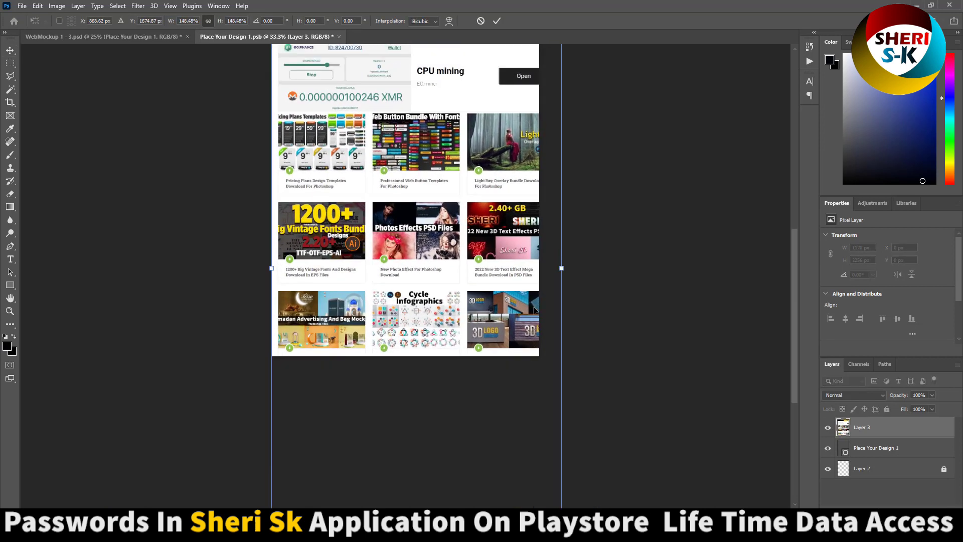
{"action": "scroll", "coordinate": [556, 262], "scroll_direction": "up", "scroll_amount": 1}
{"action": "left_click_drag", "start_coordinate": [563, 286], "coordinate": [542, 273]}
{"action": "scroll", "coordinate": [547, 260], "scroll_direction": "up", "scroll_amount": 3}
{"action": "scroll", "coordinate": [547, 259], "scroll_direction": "up", "scroll_amount": 2}
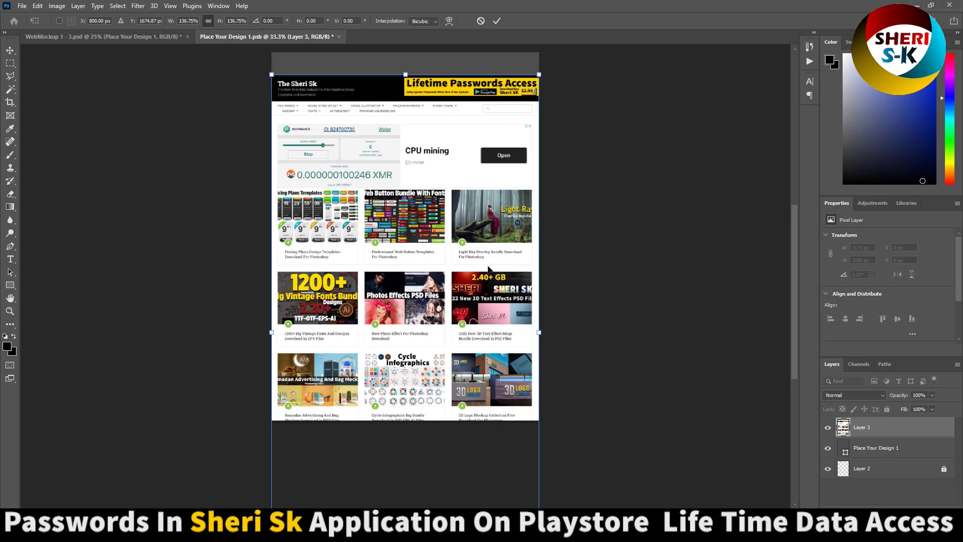
{"action": "left_click_drag", "start_coordinate": [425, 265], "coordinate": [424, 242]}
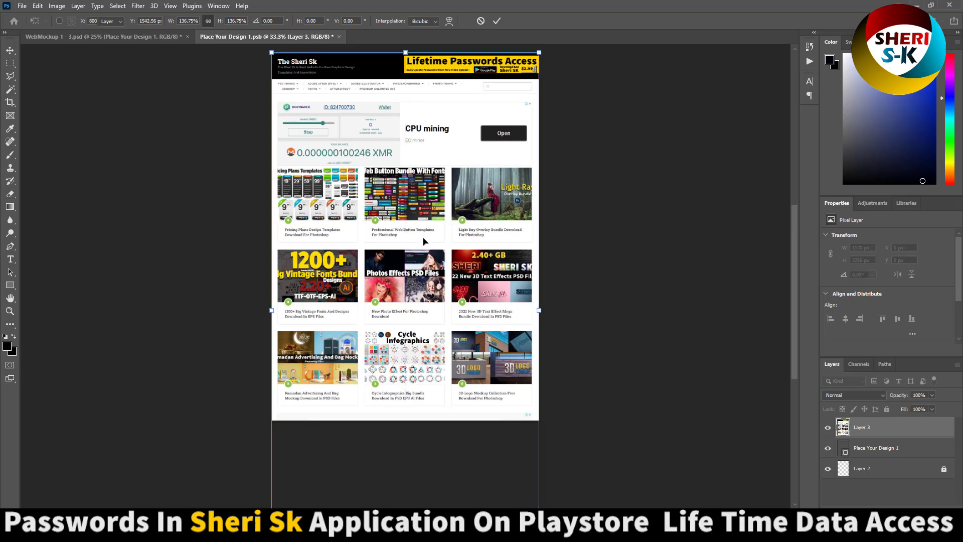
{"action": "key", "text": "Return"}
{"action": "key", "text": "ctrl+s"}
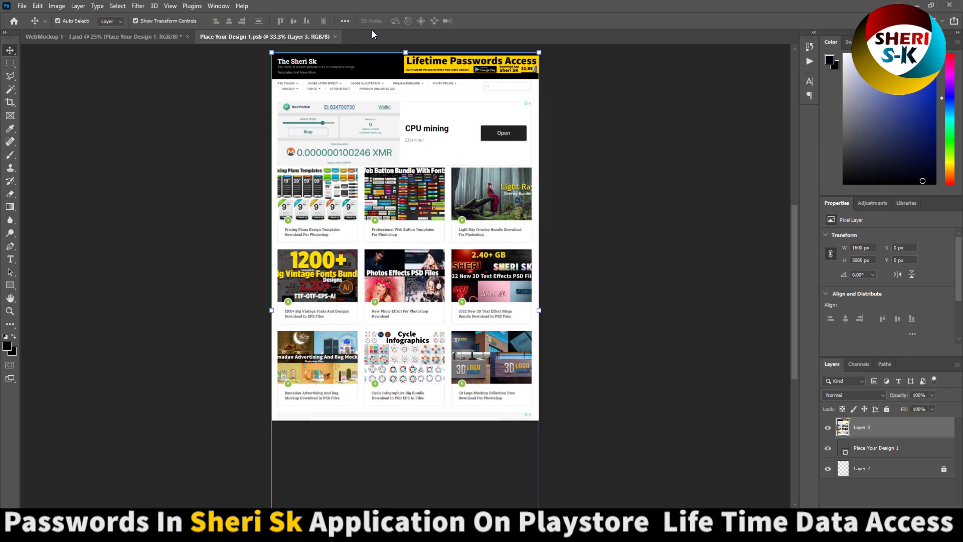
{"action": "left_click", "coordinate": [335, 36]}
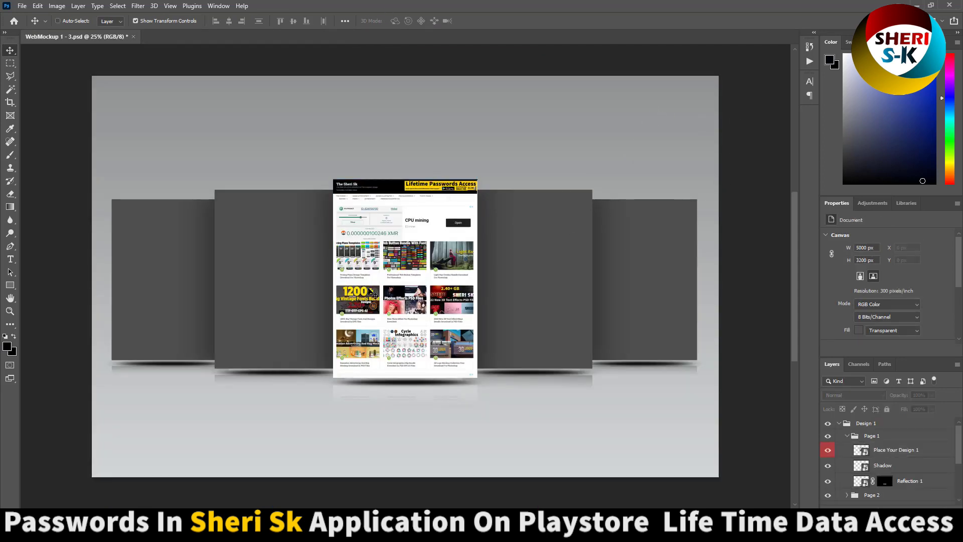
{"action": "key", "text": "ctrl+plus"}
{"action": "key", "text": "ctrl+plus"}
{"action": "key", "text": "ctrl+plus"}
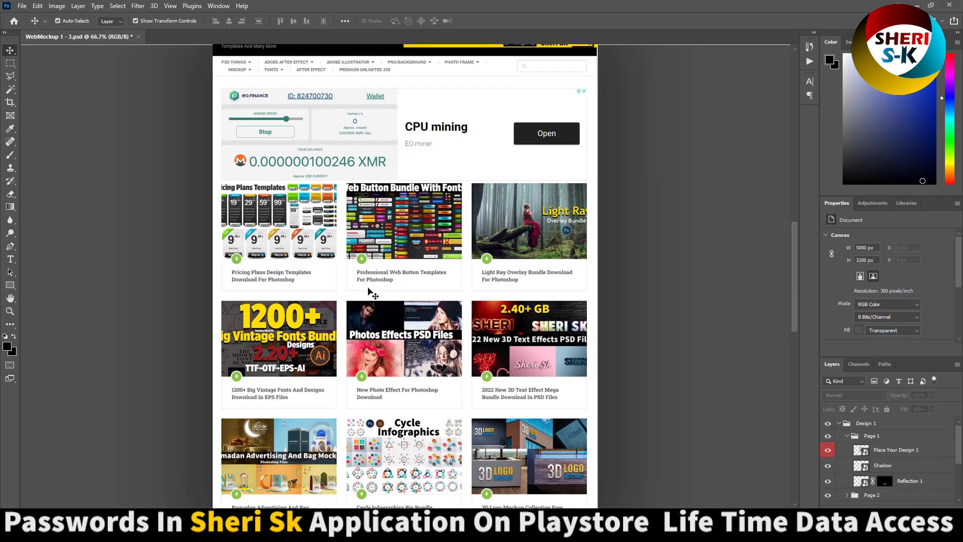
{"action": "key", "text": "ctrl+minus"}
{"action": "key", "text": "ctrl+minus"}
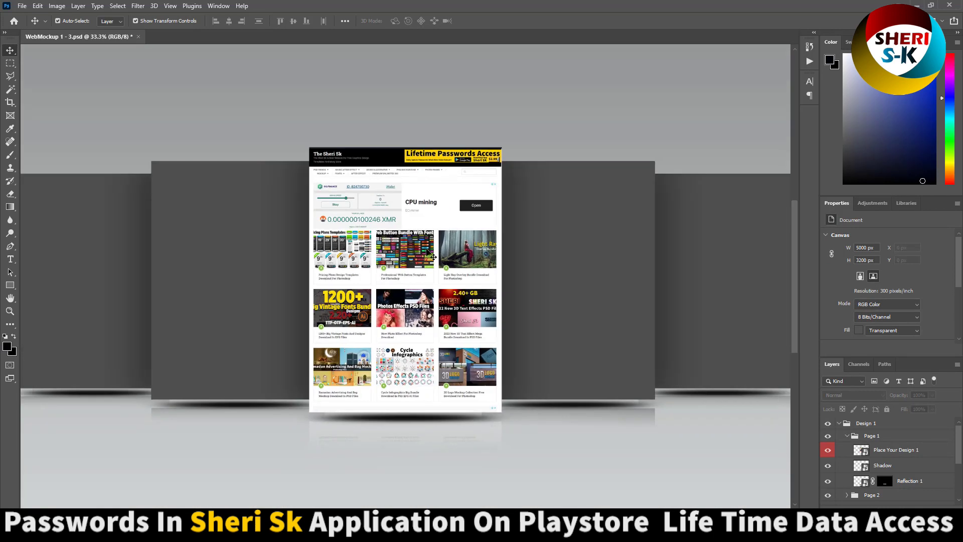
{"action": "left_click", "coordinate": [580, 193], "text": "ctrl"}
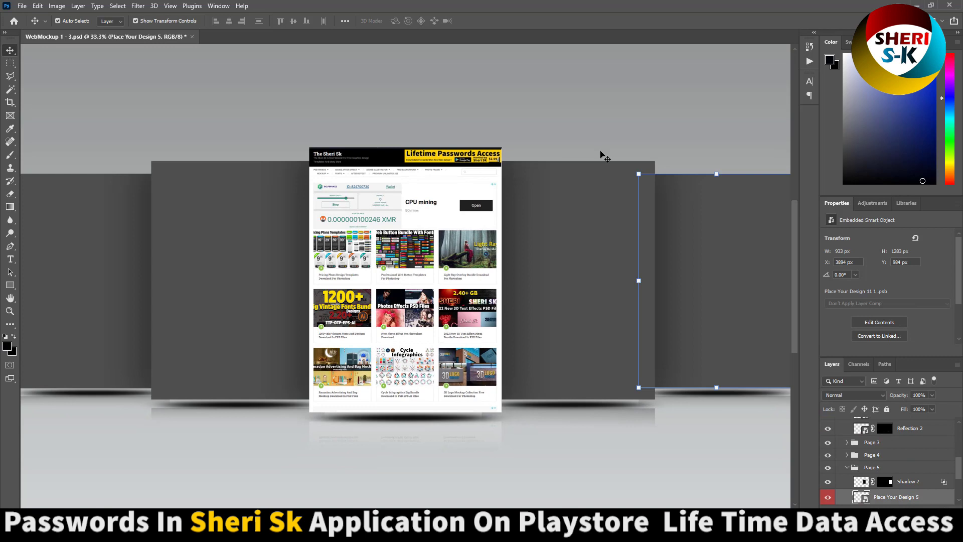
{"action": "key", "text": "ctrl+minus"}
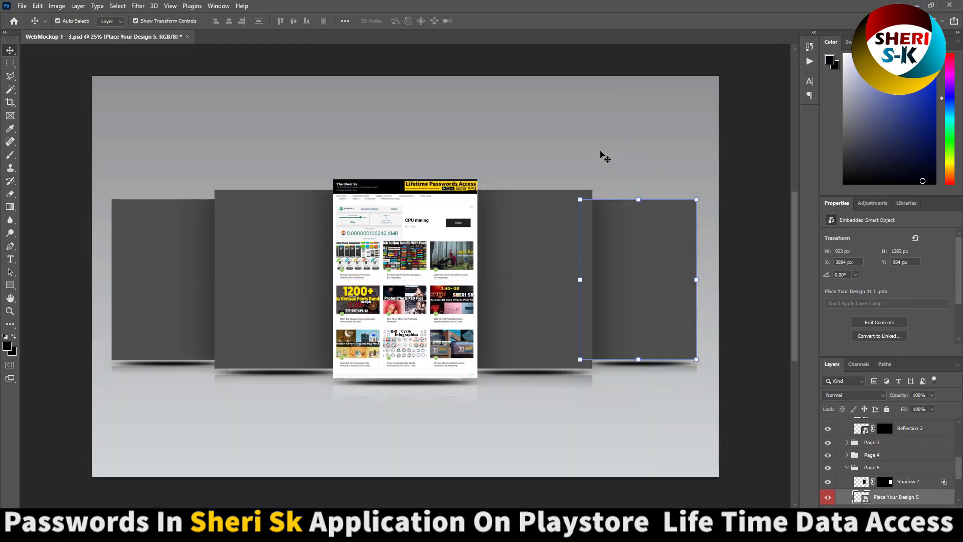
{"action": "scroll", "coordinate": [915, 462], "scroll_direction": "up", "scroll_amount": 5}
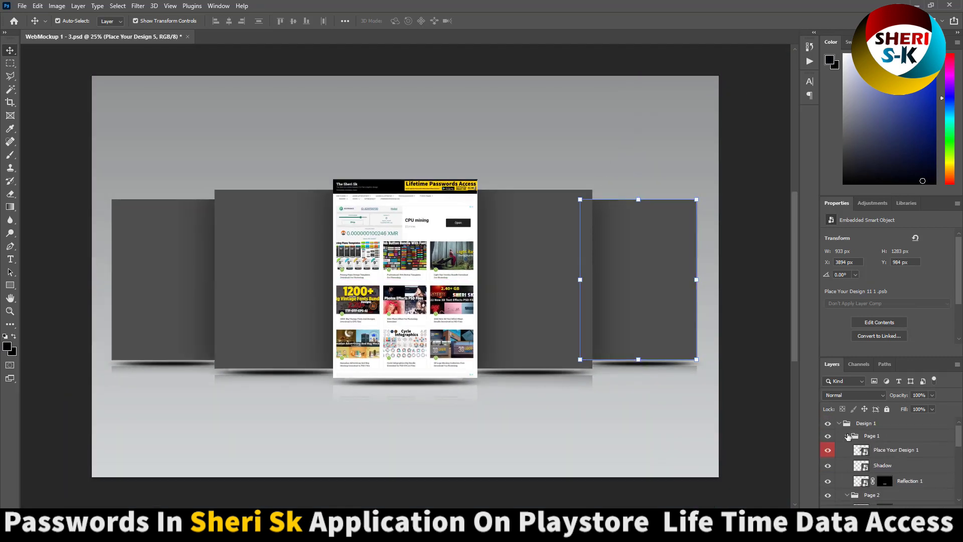
Hide Design 1, show Design 2, expand its Page 3 group, and open the left page's design
{"action": "left_click", "coordinate": [839, 424]}
{"action": "left_click", "coordinate": [862, 436]}
{"action": "left_click", "coordinate": [828, 436]}
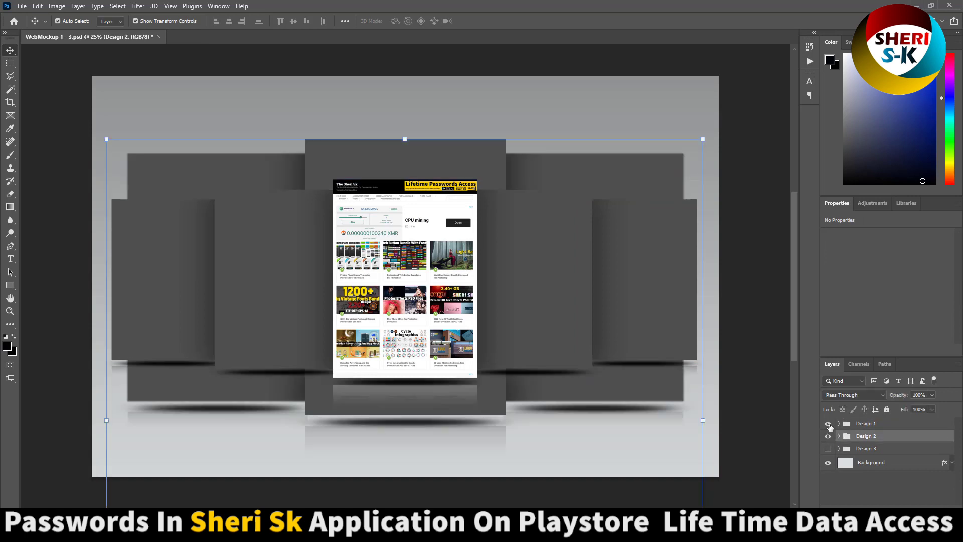
{"action": "left_click", "coordinate": [828, 423]}
{"action": "left_click", "coordinate": [839, 436]}
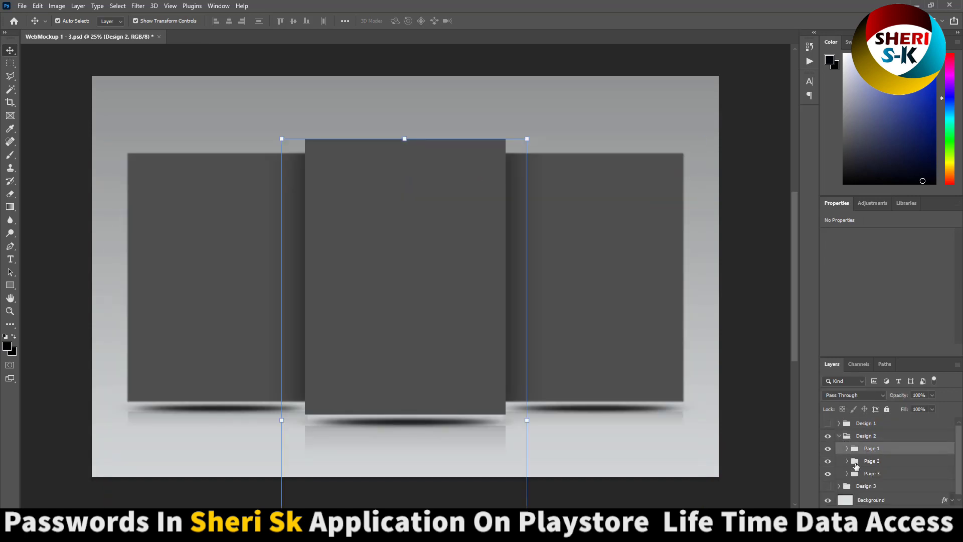
{"action": "left_click", "coordinate": [868, 461]}
{"action": "left_click", "coordinate": [858, 475]}
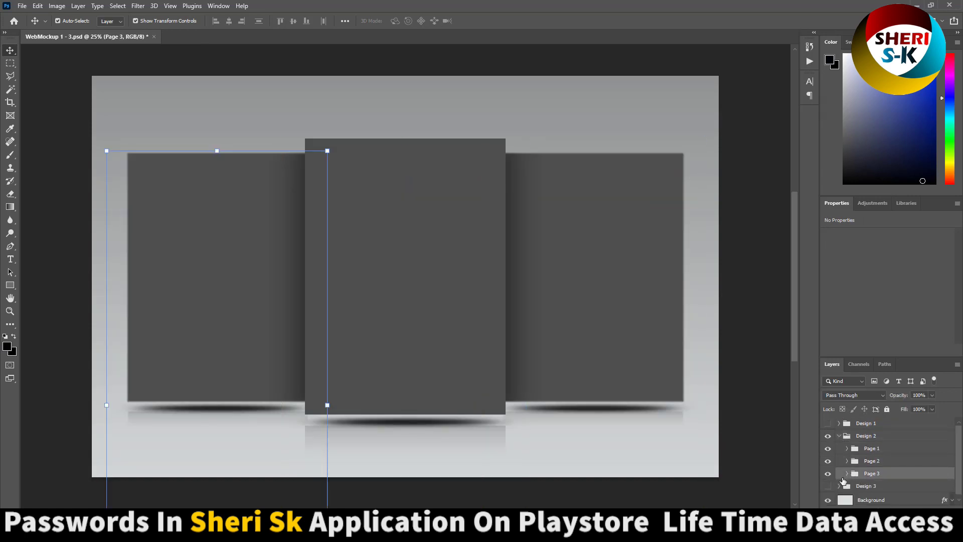
{"action": "left_click", "coordinate": [847, 475]}
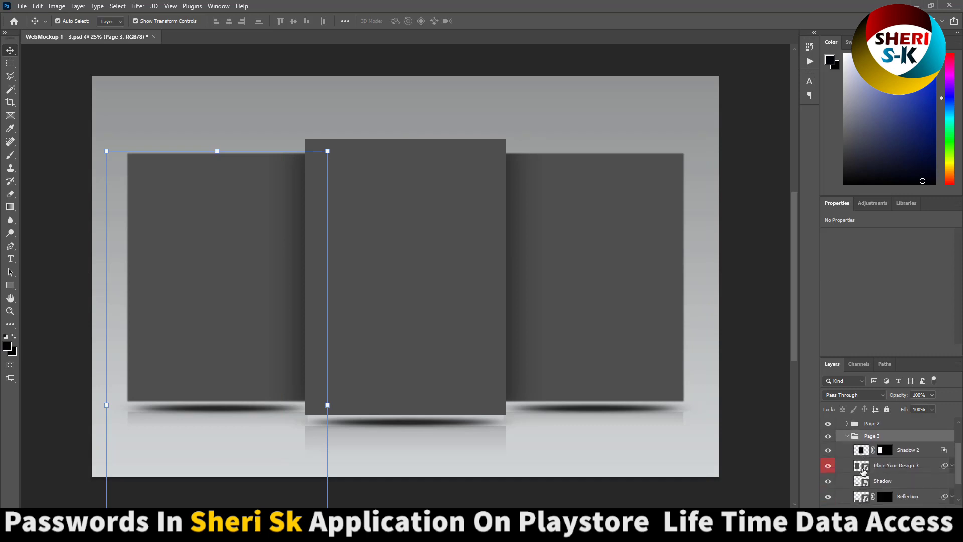
{"action": "double_click", "coordinate": [863, 469]}
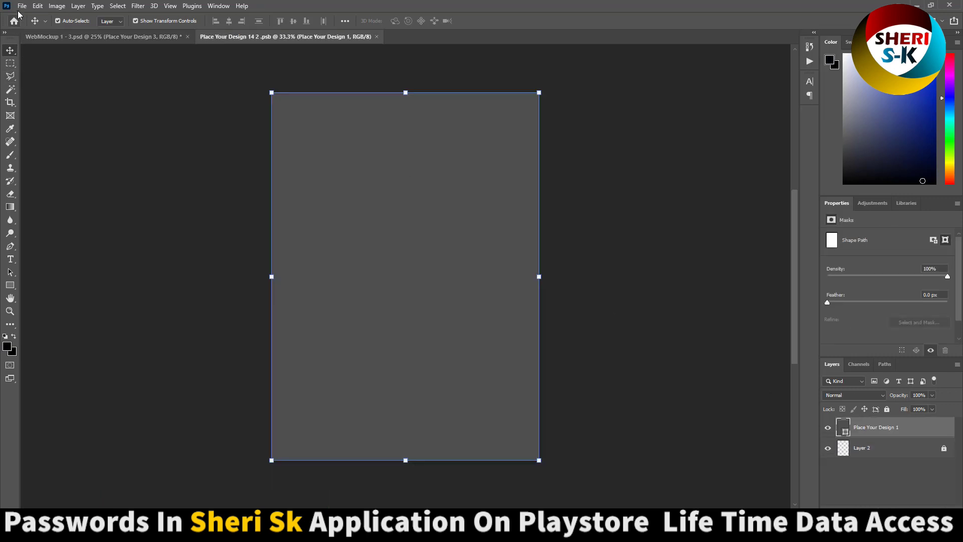
Open screenshot 5.png from the Website folder, then close it again
{"action": "left_click", "coordinate": [22, 6]}
{"action": "left_click", "coordinate": [25, 30]}
{"action": "left_click", "coordinate": [337, 98]}
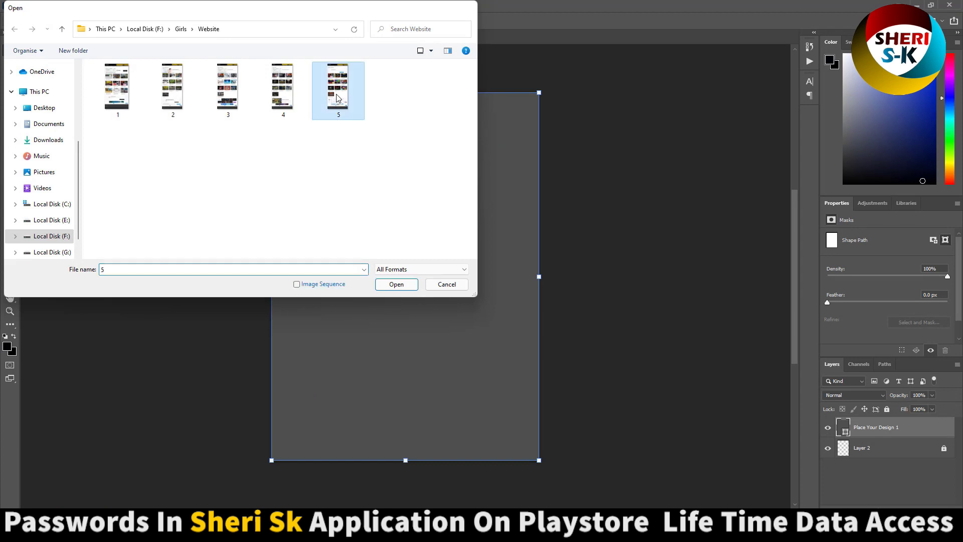
{"action": "double_click", "coordinate": [337, 98]}
{"action": "left_click", "coordinate": [455, 36]}
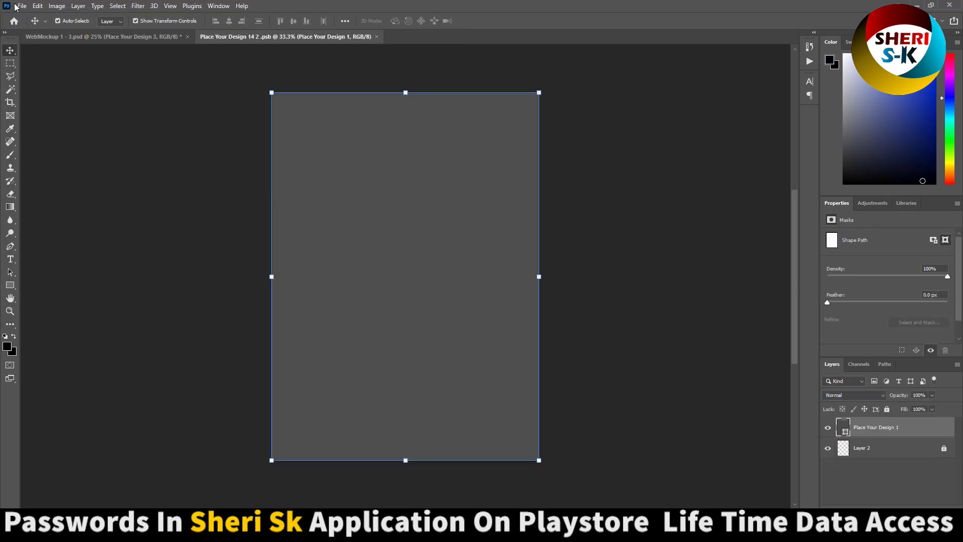
Open sdf.jpg from Girls > Dark Backgrounds in its own floating window
{"action": "left_click", "coordinate": [22, 6]}
{"action": "left_click", "coordinate": [25, 30]}
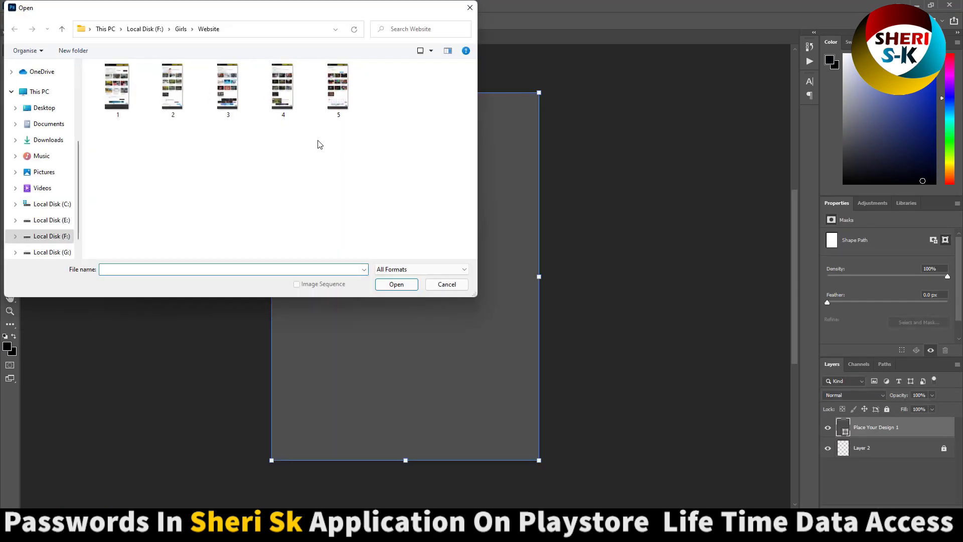
{"action": "key", "text": "alt+Up"}
{"action": "double_click", "coordinate": [117, 87]}
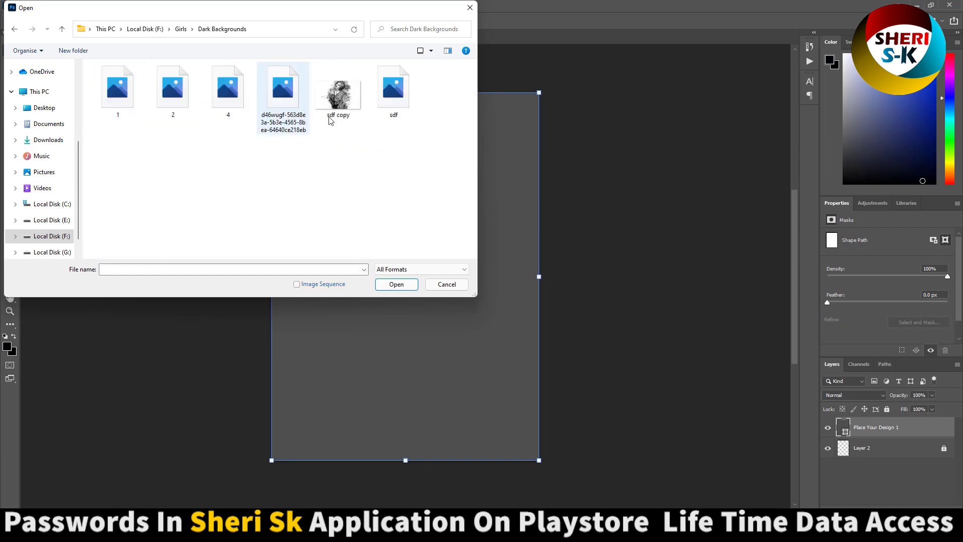
{"action": "double_click", "coordinate": [393, 95]}
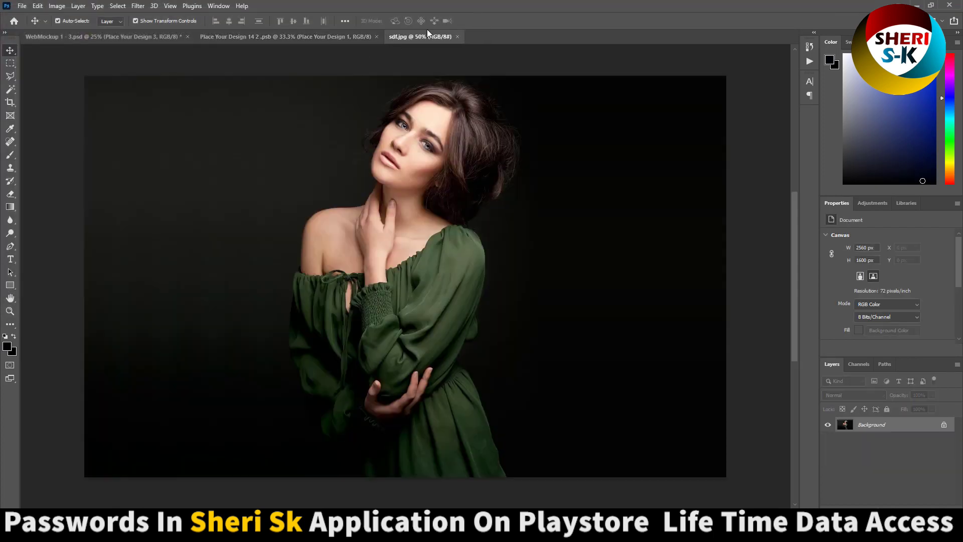
{"action": "left_click_drag", "start_coordinate": [429, 30], "coordinate": [482, 108]}
Copy sdf.jpg into Place Your Design 14 2, enlarge it to about 145% to cover the page, then save and close
{"action": "left_click_drag", "start_coordinate": [560, 220], "coordinate": [357, 252]}
{"action": "left_click_drag", "start_coordinate": [827, 118], "coordinate": [619, 136]}
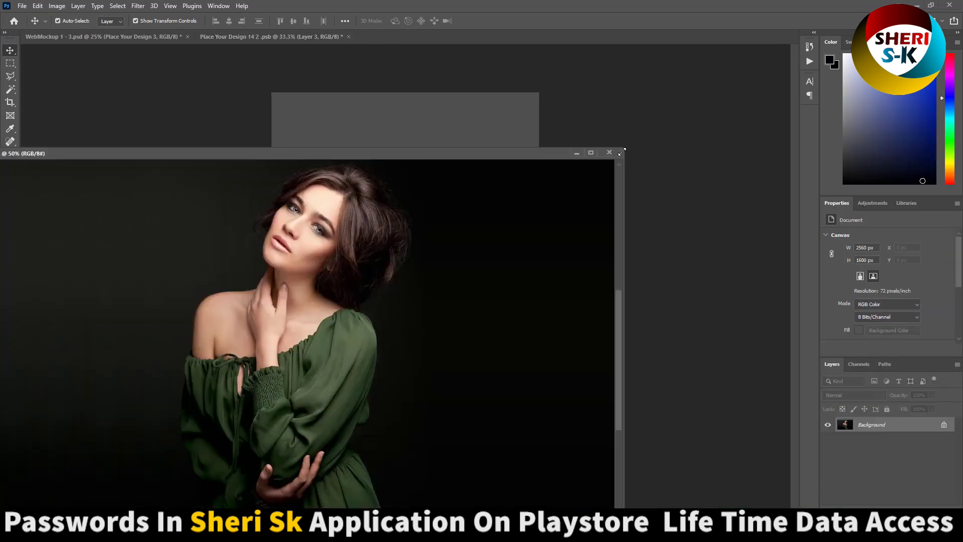
{"action": "left_click", "coordinate": [610, 152]}
{"action": "left_click_drag", "start_coordinate": [346, 312], "coordinate": [246, 219]}
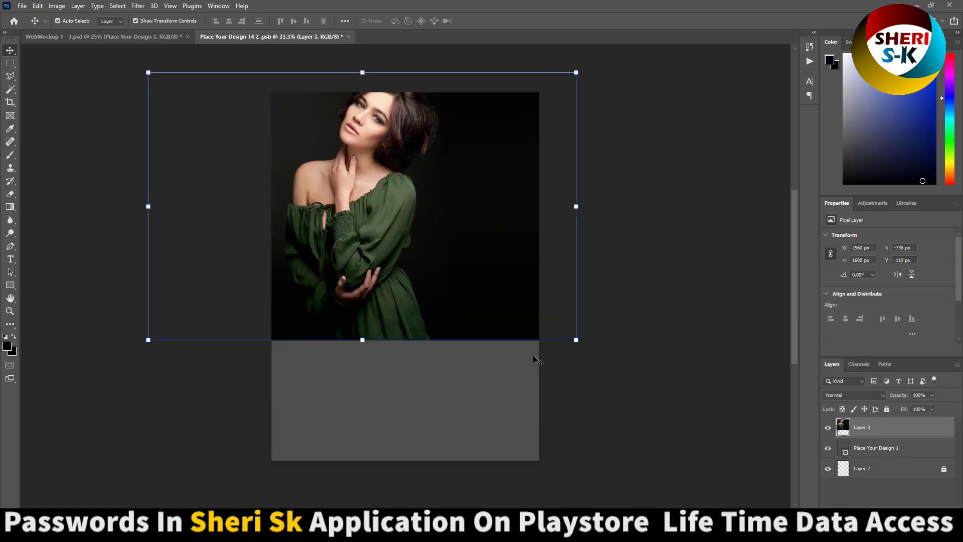
{"action": "left_click_drag", "start_coordinate": [576, 341], "coordinate": [769, 460]}
{"action": "left_click_drag", "start_coordinate": [411, 304], "coordinate": [358, 325]}
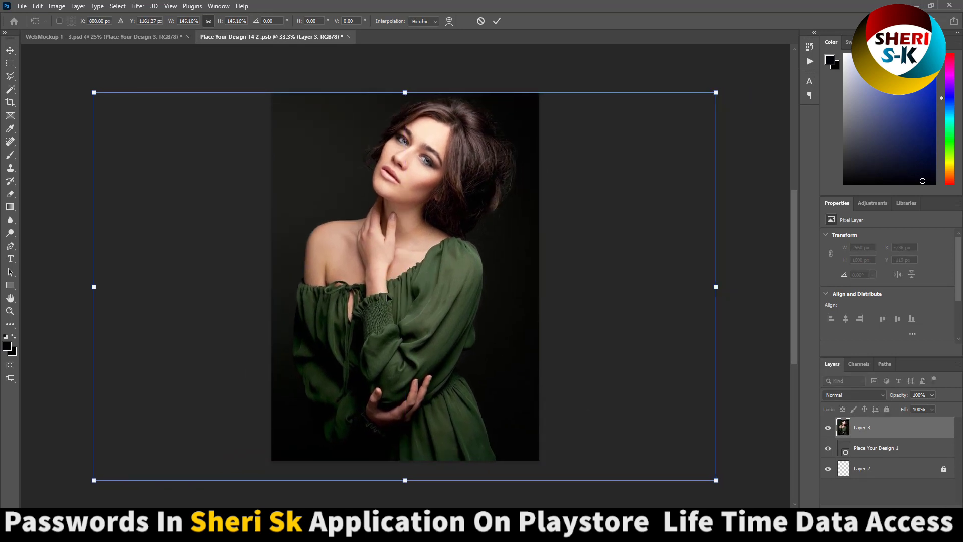
{"action": "key", "text": "Return"}
{"action": "key", "text": "ctrl+s"}
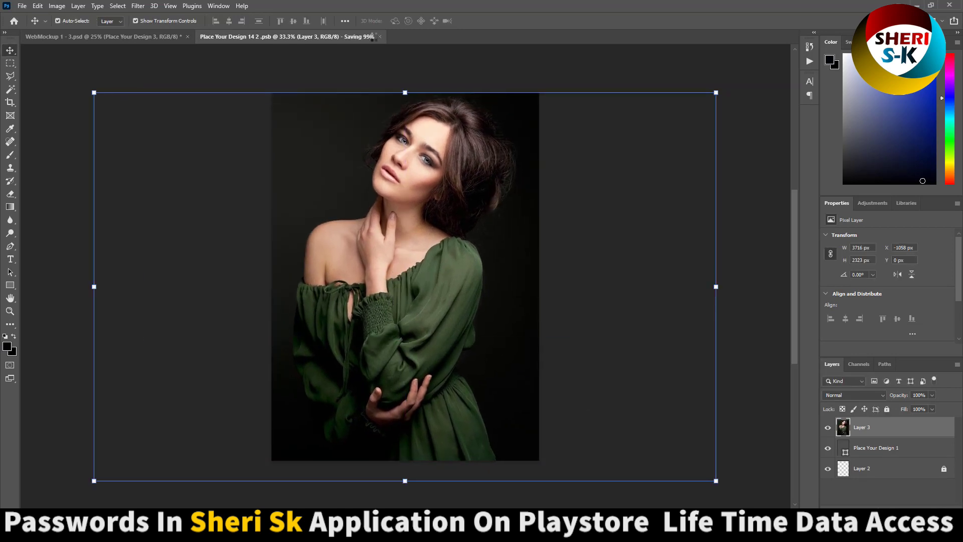
{"action": "left_click", "coordinate": [344, 37]}
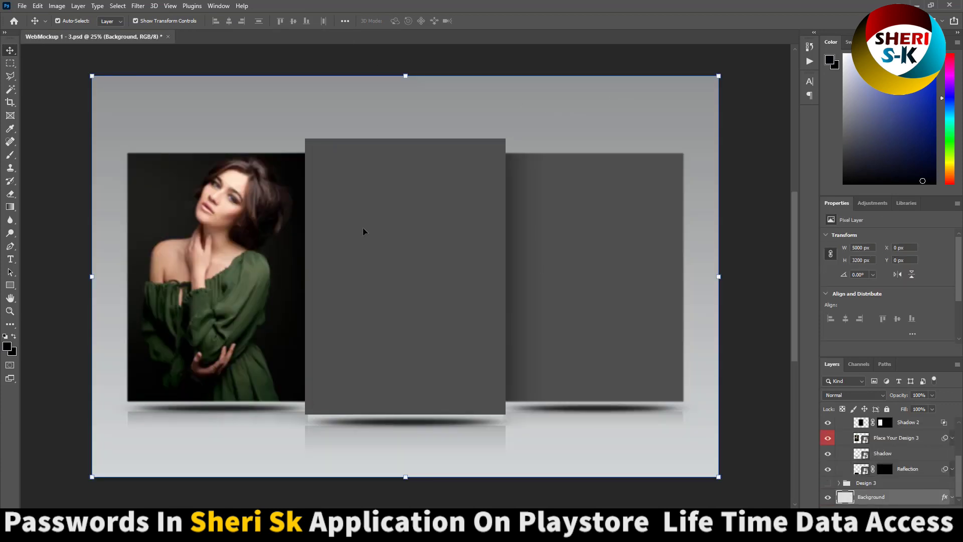
Close WebMockup 1 - 3 choosing No to saving, then open WebMockup 4 - 5.psd from File Explorer
{"action": "left_click", "coordinate": [428, 276]}
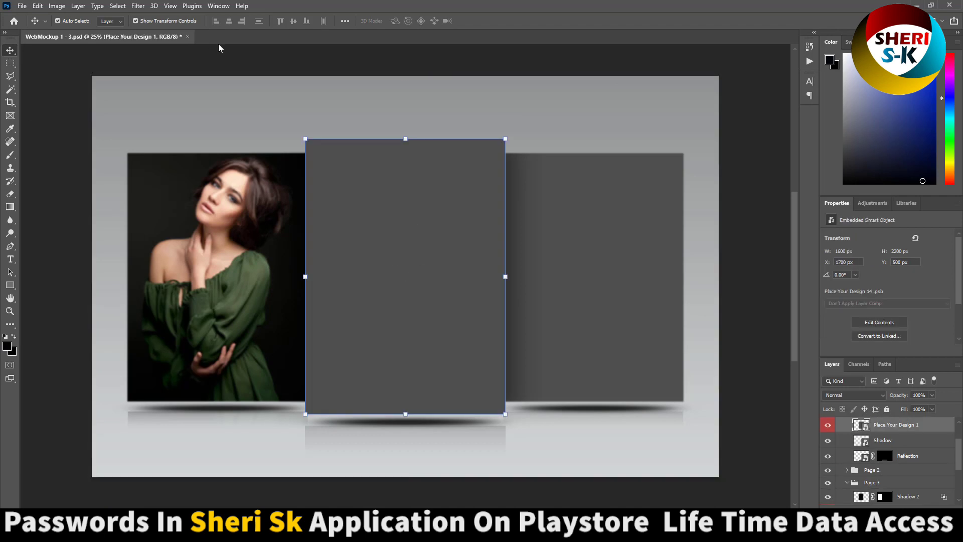
{"action": "left_click", "coordinate": [188, 37]}
{"action": "left_click", "coordinate": [476, 196]}
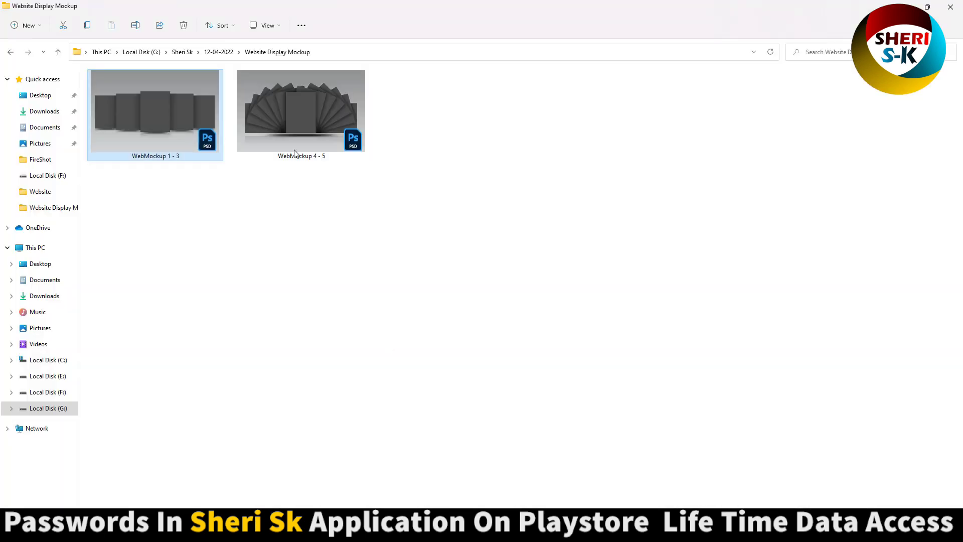
{"action": "left_click", "coordinate": [321, 156]}
{"action": "double_click", "coordinate": [297, 112]}
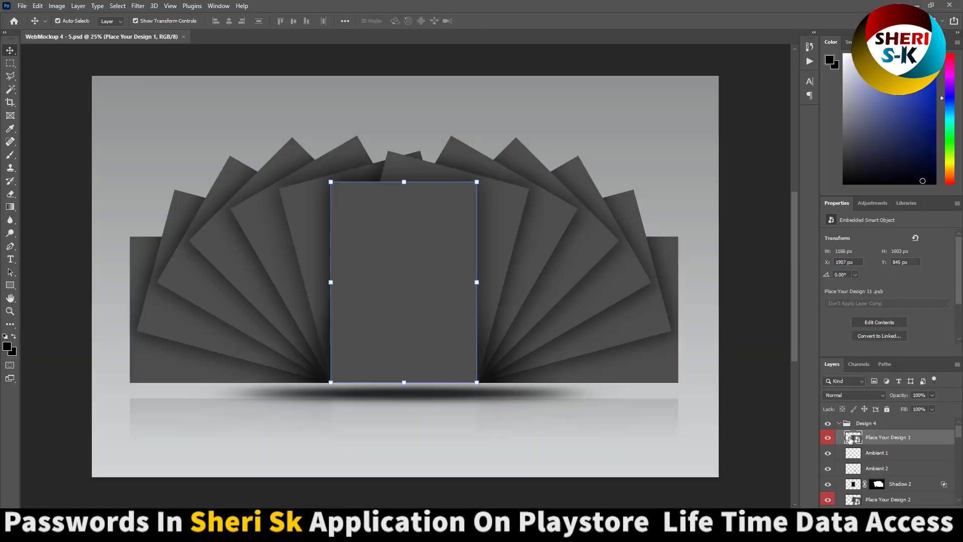
Toggle Design 4 and Design 5 to preview the stacked sheets, then turn the Design 4 fan back on
{"action": "left_click", "coordinate": [839, 423]}
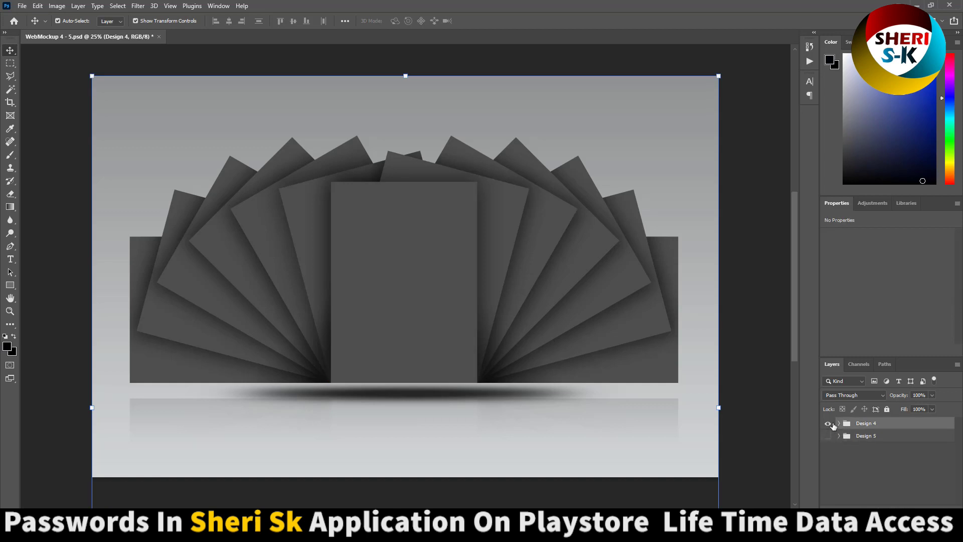
{"action": "left_click", "coordinate": [829, 424]}
{"action": "left_click", "coordinate": [828, 437]}
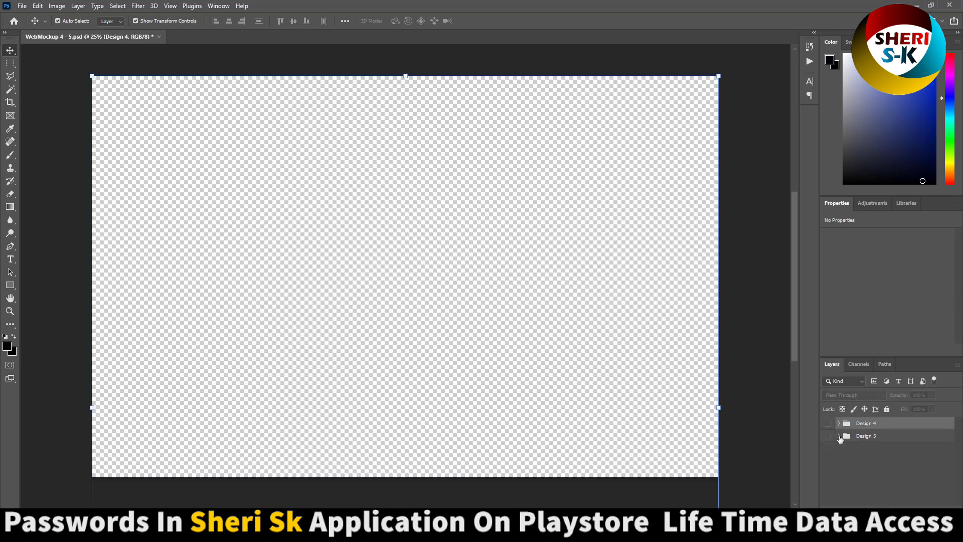
{"action": "left_click", "coordinate": [839, 436]}
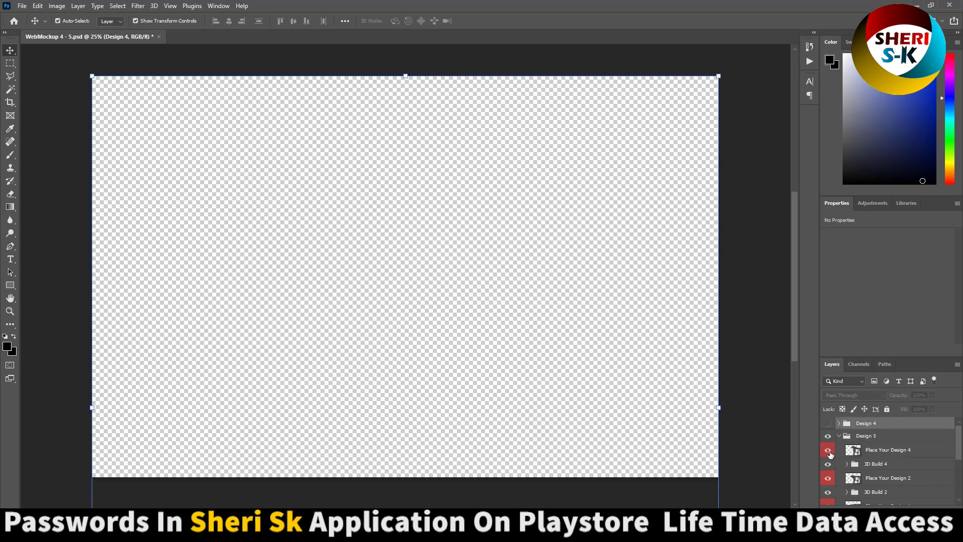
{"action": "left_click", "coordinate": [828, 451]}
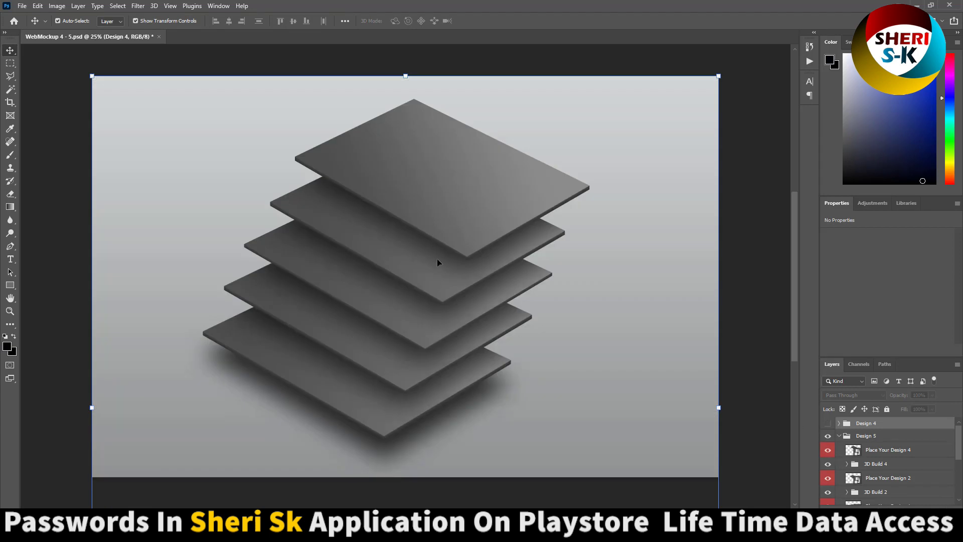
{"action": "left_click", "coordinate": [839, 435]}
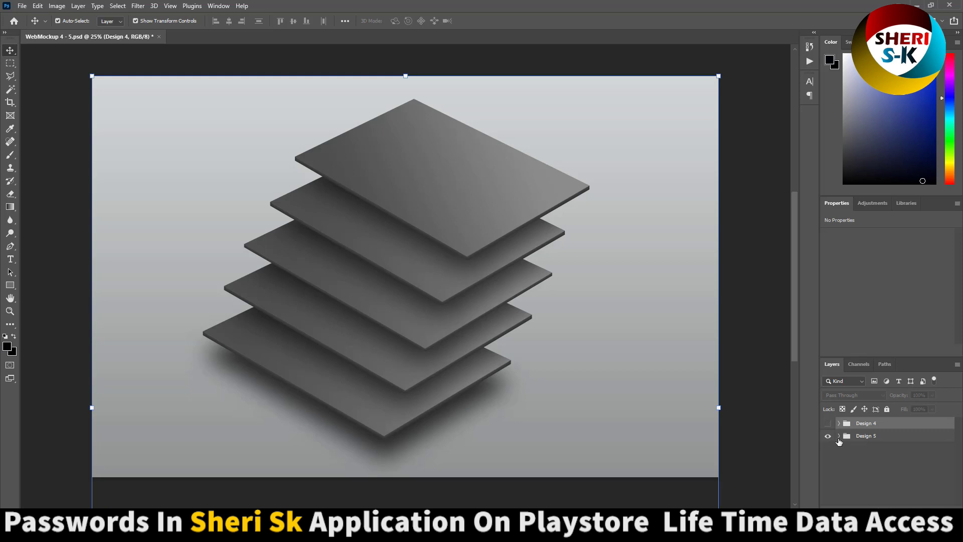
{"action": "left_click", "coordinate": [828, 423]}
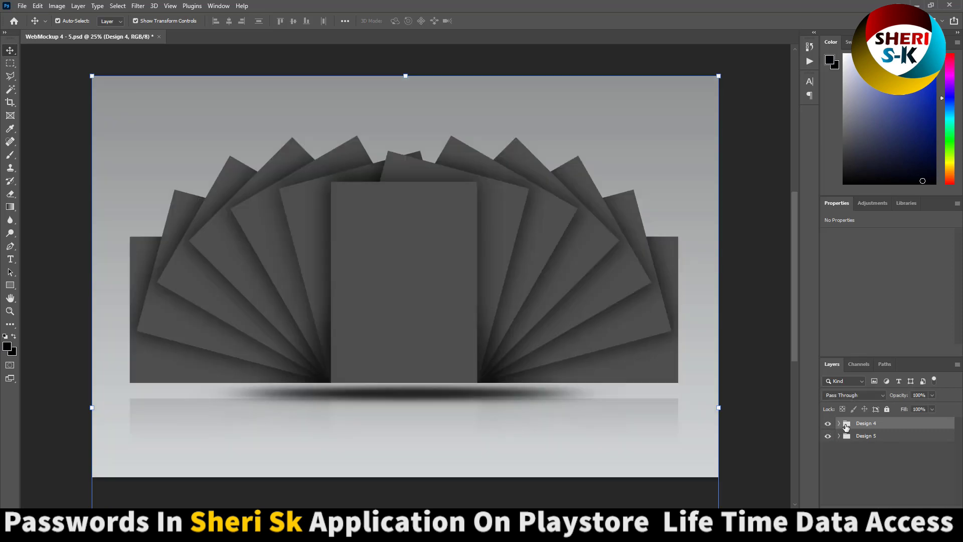
Expand Design 4 and inspect its Place Your Design 1 to 4 sheet layers
{"action": "left_click", "coordinate": [839, 423]}
{"action": "left_click", "coordinate": [866, 442]}
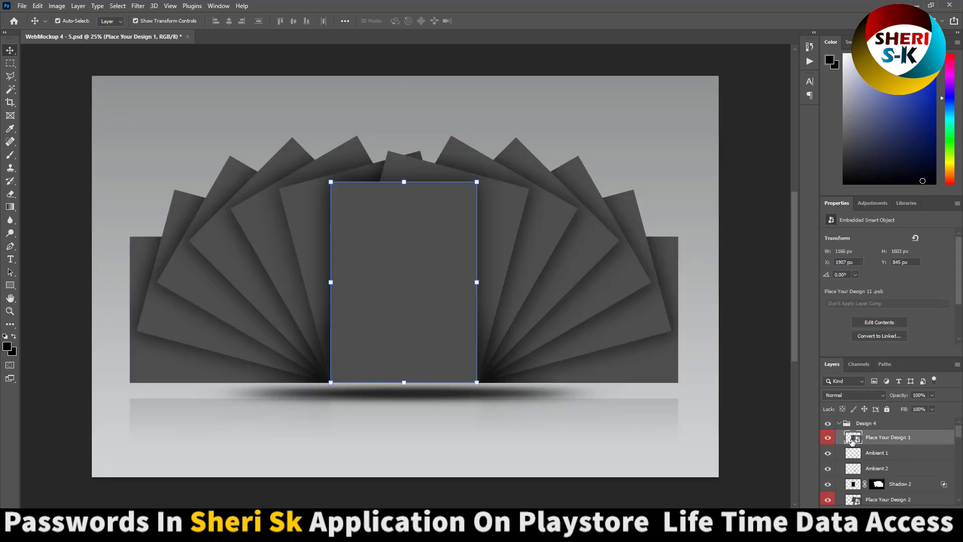
{"action": "scroll", "coordinate": [840, 478], "scroll_direction": "down", "scroll_amount": 1}
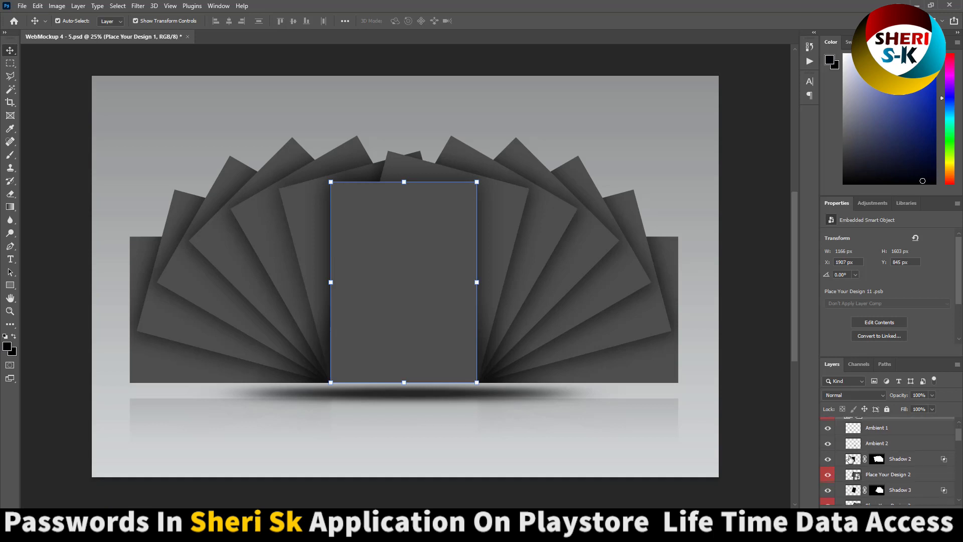
{"action": "left_click", "coordinate": [859, 475]}
{"action": "scroll", "coordinate": [860, 476], "scroll_direction": "down", "scroll_amount": 2}
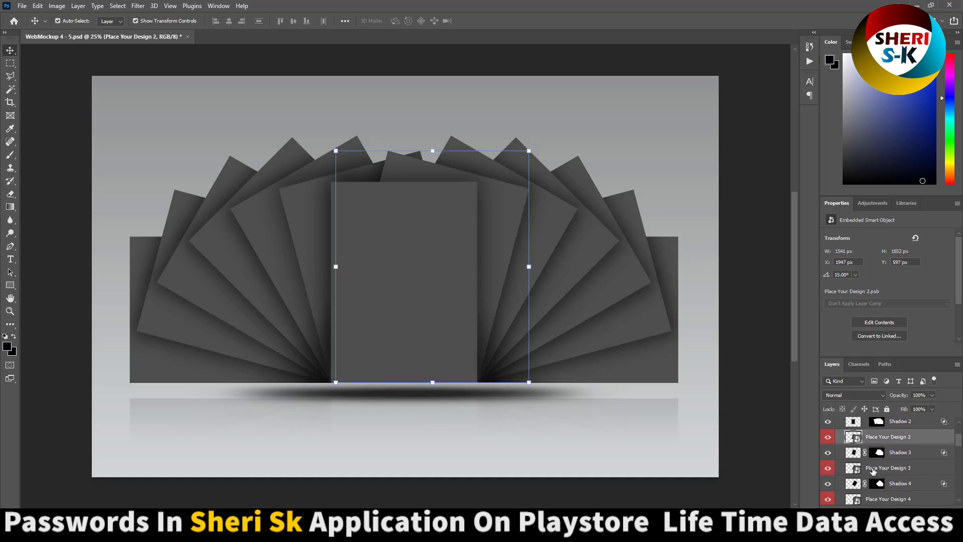
{"action": "left_click", "coordinate": [873, 469]}
{"action": "left_click", "coordinate": [873, 498]}
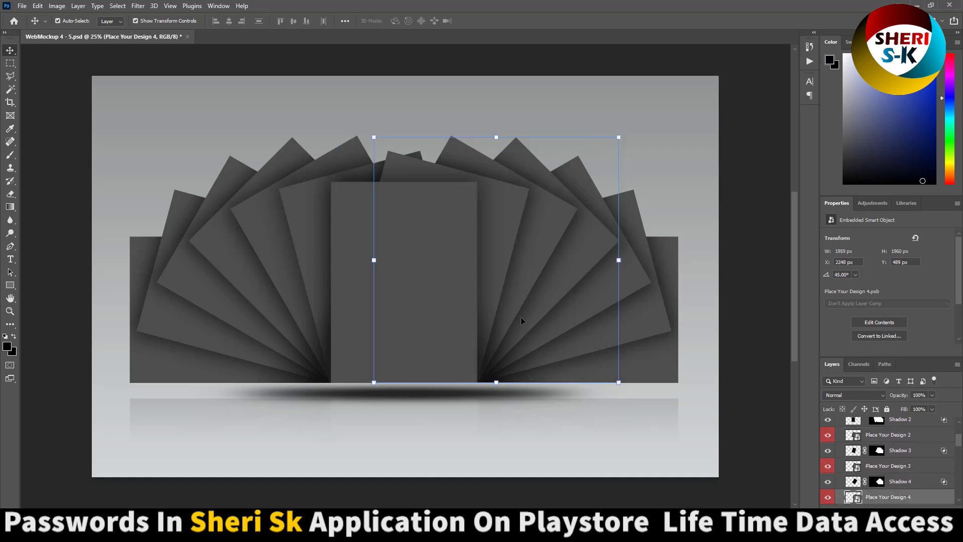
Close the fan mockup without saving, and deselect WebMockup 4 - 5 in File Explorer
{"action": "left_click", "coordinate": [189, 38]}
{"action": "left_click", "coordinate": [481, 199]}
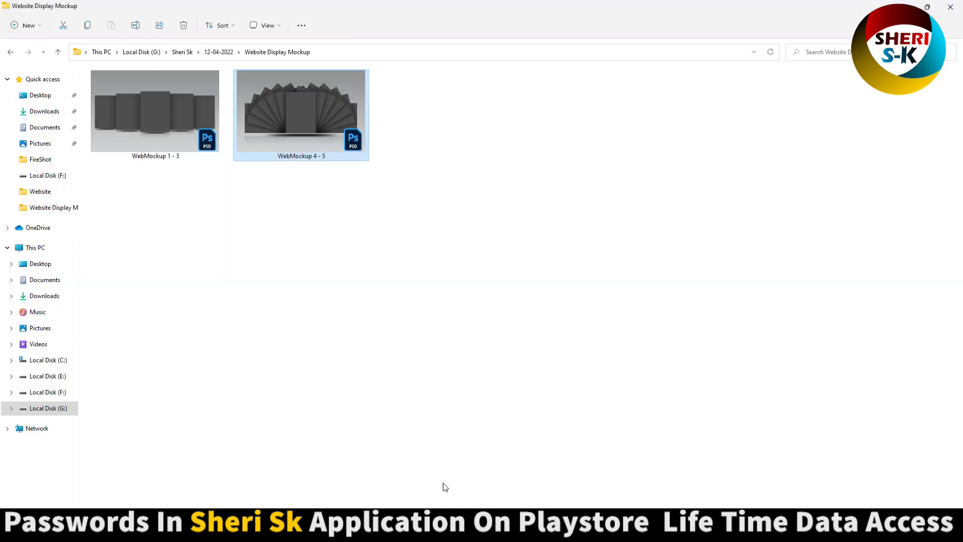
{"action": "left_click", "coordinate": [447, 357]}
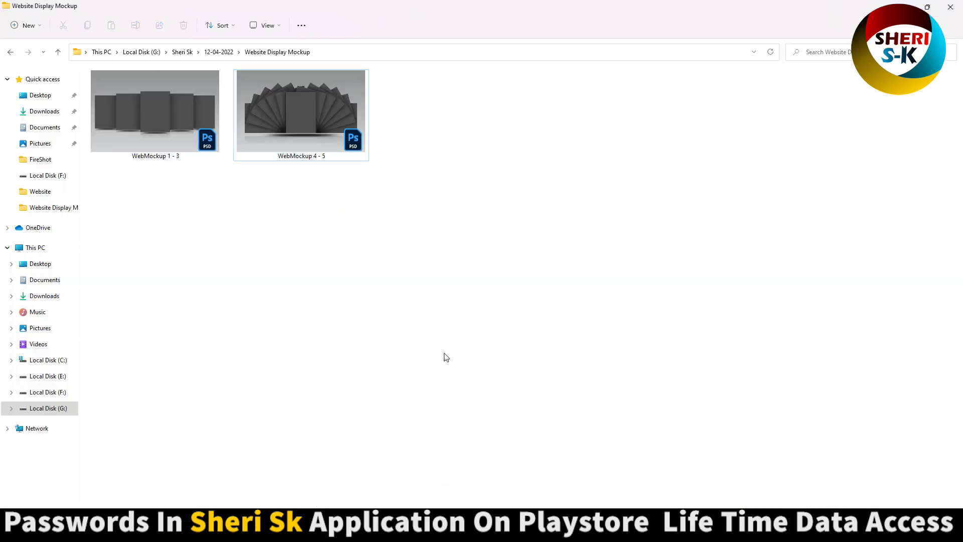